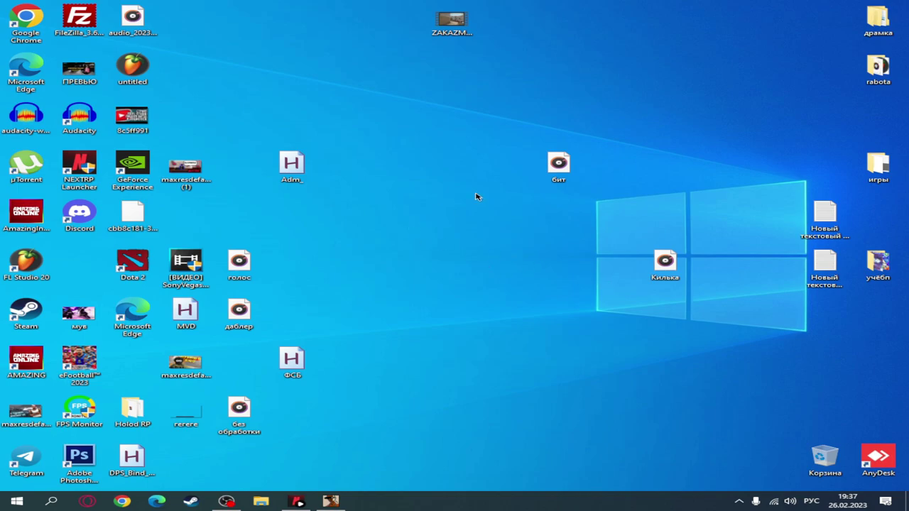
Move the бит and Килька audio files from the desktop into the rabota folder.
left_click_drag(459, 111, 709, 343)
left_click_drag(573, 182, 872, 80)
left_click(240, 176)
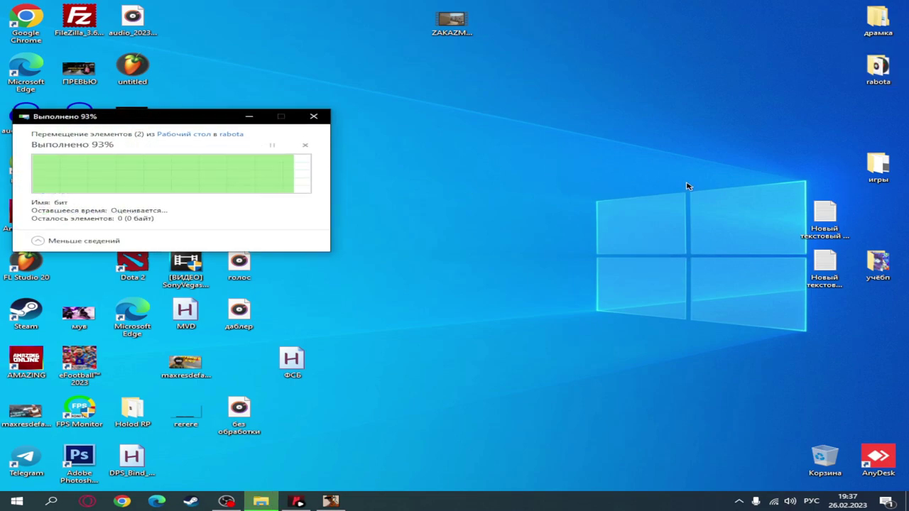
Move both new text documents from the desktop into the игры folder, replacing the file of the same name there.
left_click_drag(806, 223, 876, 169)
left_click_drag(810, 257, 877, 165)
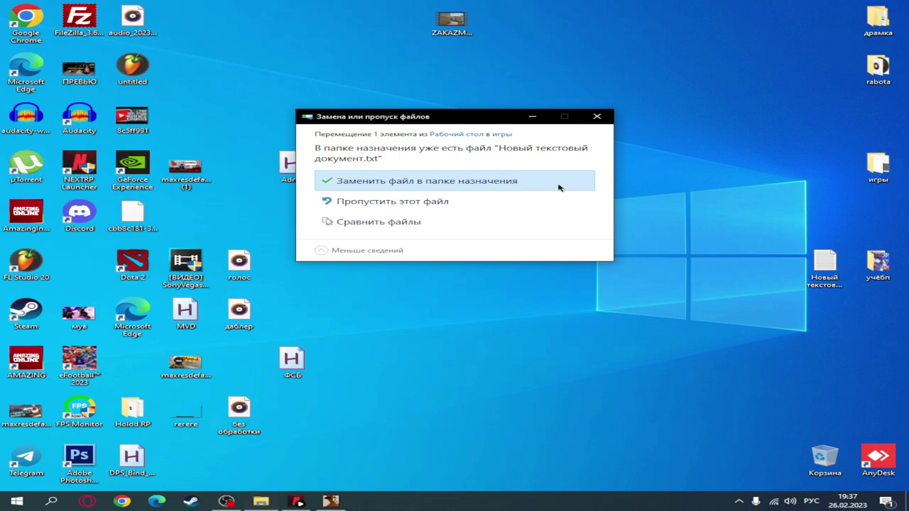
left_click(506, 178)
Move the maxresdefault (1) image and the cbb8c181 file into the учёбп folder, and the rerere file into the игры folder.
left_click_drag(186, 171, 891, 260)
left_click_drag(132, 211, 874, 256)
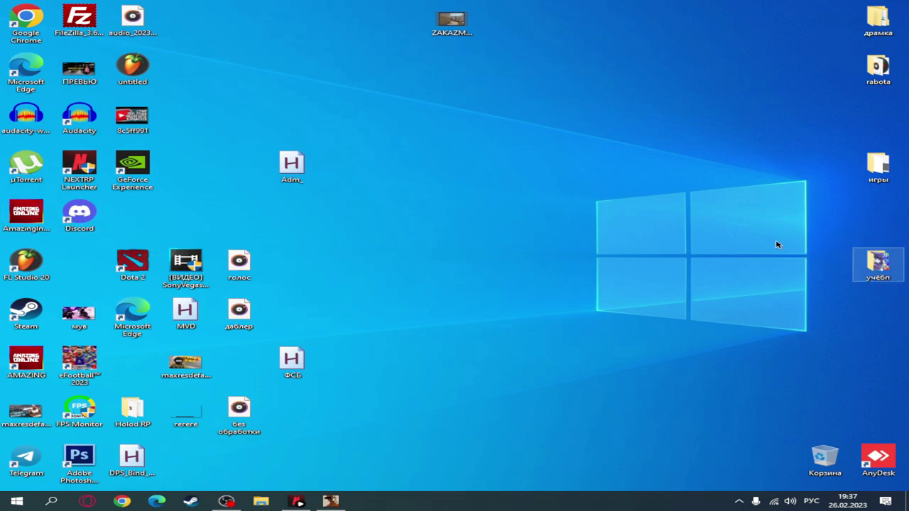
left_click_drag(184, 411, 877, 169)
left_click_drag(875, 229, 877, 171)
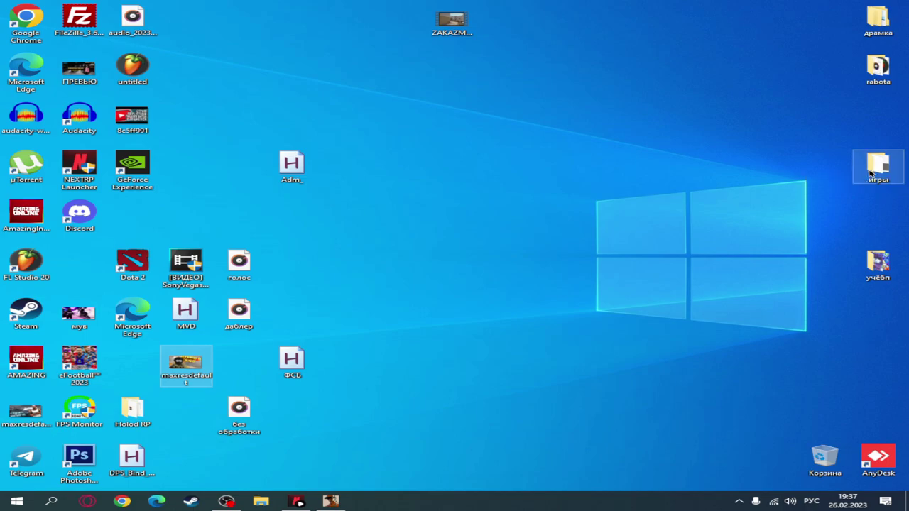
left_click(426, 172)
Move the голос, даблер and без обработки recordings, the untitled FL Studio project and the audio_2023 file into the rabota folder.
left_click_drag(238, 328, 877, 73)
left_click_drag(127, 80, 878, 71)
left_click_drag(131, 23, 880, 74)
Move both Audacity items and the 8c5ff991 image into the игры folder, and the ПРЕВЬЮ image into the rabota folder.
left_click_drag(145, 120, 22, 111)
left_click_drag(28, 114, 876, 166)
left_click_drag(78, 69, 886, 73)
Move the мув image and the remaining maxresdefault image into the игры folder.
left_click_drag(89, 313, 101, 314)
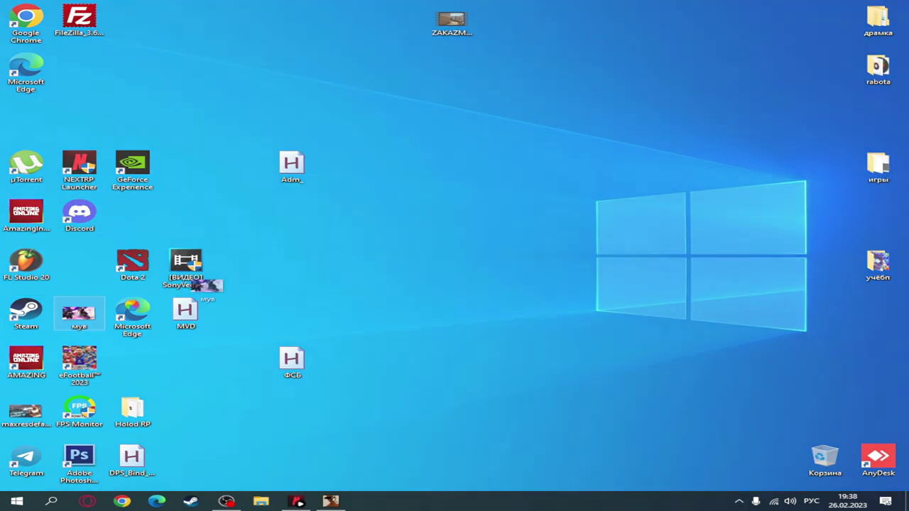
left_click_drag(208, 288, 611, 216)
left_click_drag(611, 216, 876, 166)
left_click_drag(26, 412, 877, 166)
Place the Holod RP folder between rabota and игры, and the учёбп folder directly below игры.
left_click_drag(132, 410, 876, 113)
left_click_drag(877, 265, 878, 214)
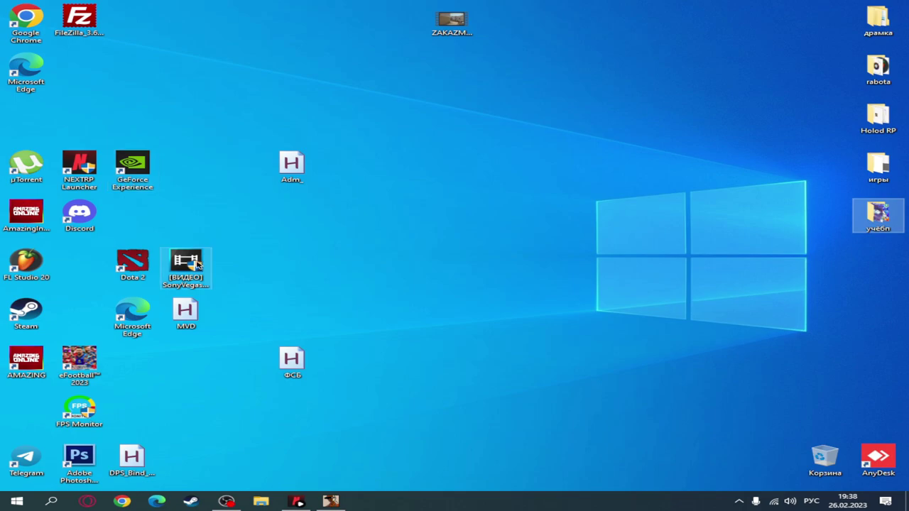
Move the SonyVegas item into the rabota folder and line up the ФСБ, Adm_ and MVD files with the main shortcut columns.
left_click_drag(186, 265, 878, 71)
left_click_drag(291, 360, 26, 113)
left_click_drag(289, 169, 78, 71)
left_click_drag(185, 310, 79, 118)
Move the Photoshop, FPS Monitor and eFootball shortcuts into игры, Dota 2 into rabota and Telegram into Holod RP.
left_click_drag(132, 263, 877, 71)
left_click_drag(79, 461, 877, 164)
left_click_drag(25, 461, 877, 119)
left_click_drag(79, 412, 877, 169)
left_click_drag(79, 365, 878, 169)
double_click(25, 362)
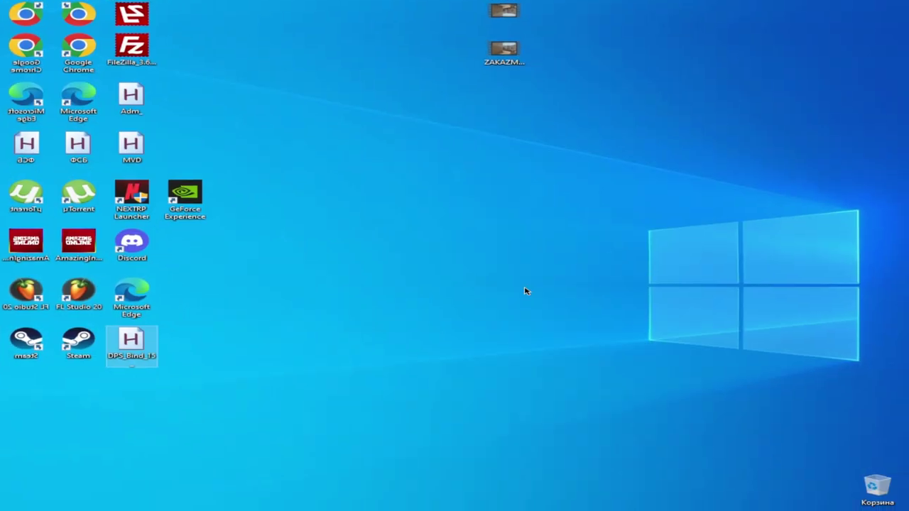
Place the Recycle Bin below the учёбп folder and move the ZAKAZM image into the игры folder.
left_click_drag(819, 453, 871, 261)
left_click_drag(452, 29, 875, 163)
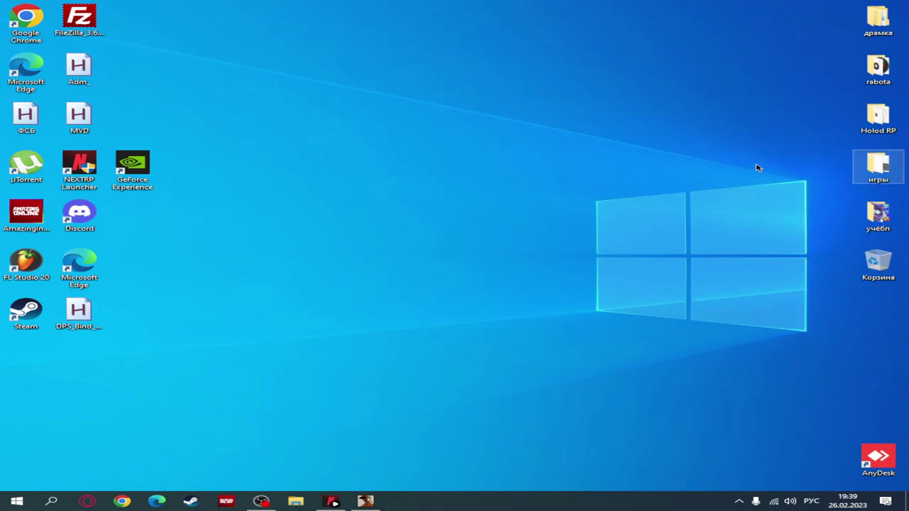
left_click_drag(250, 40, 720, 442)
left_click_drag(214, 1, 648, 492)
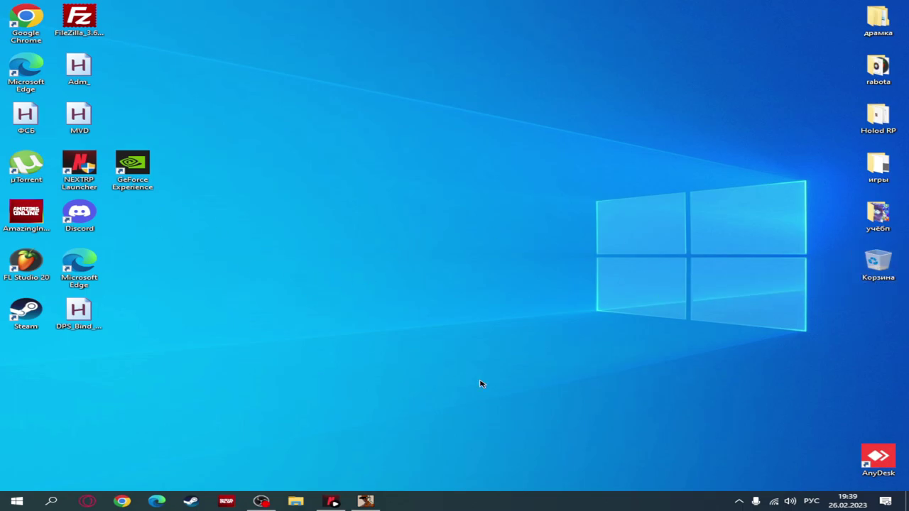
Open Task Manager, maximize it and end the AnyDesk background task.
right_click(740, 500)
left_click(682, 459)
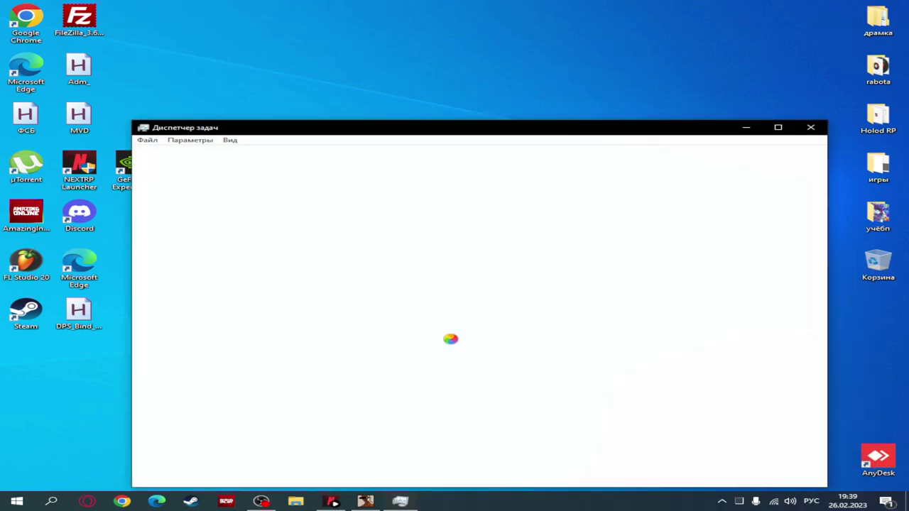
left_click(776, 130)
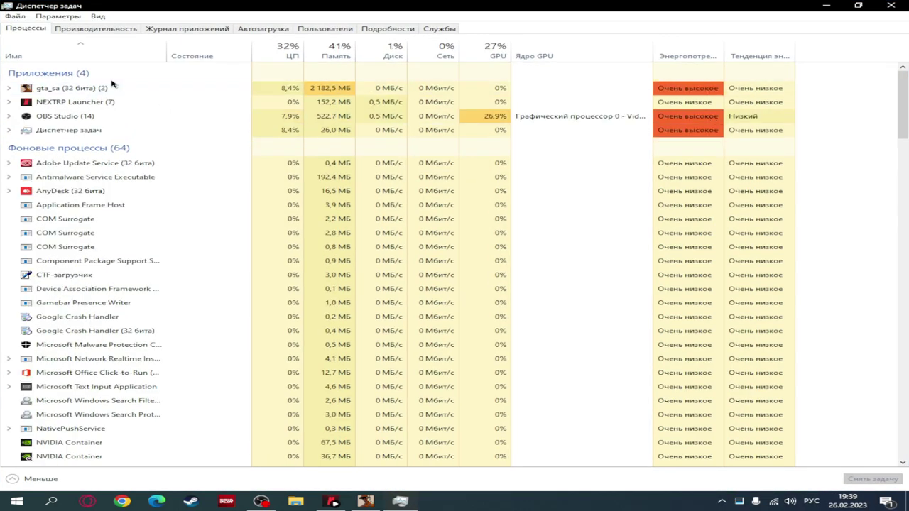
right_click(67, 193)
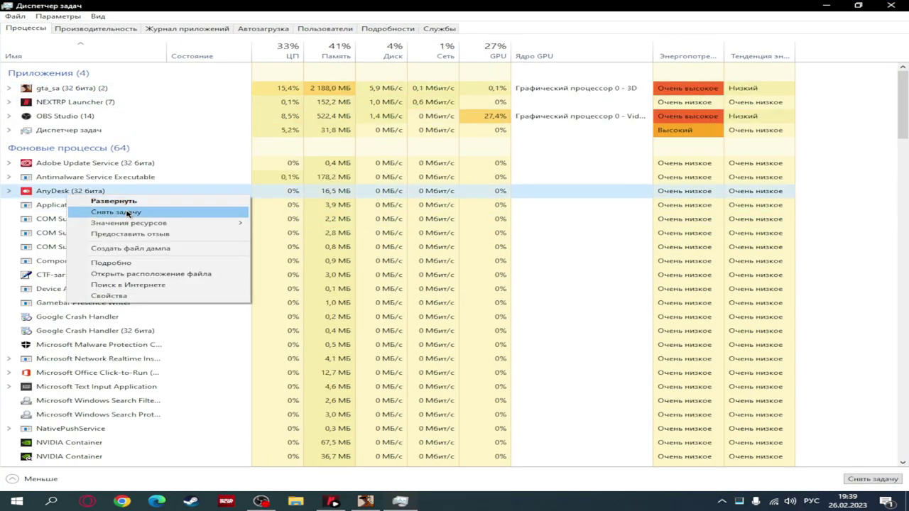
left_click(92, 211)
End unneeded background tasks further down the process list, including Фотографии.
scroll(77, 279, "down", 2)
scroll(76, 278, "down", 8)
right_click(59, 402)
left_click(92, 308)
right_click(60, 403)
left_click(92, 307)
scroll(67, 338, "down", 3)
right_click(71, 322)
left_click(92, 348)
right_click(69, 308)
left_click(92, 326)
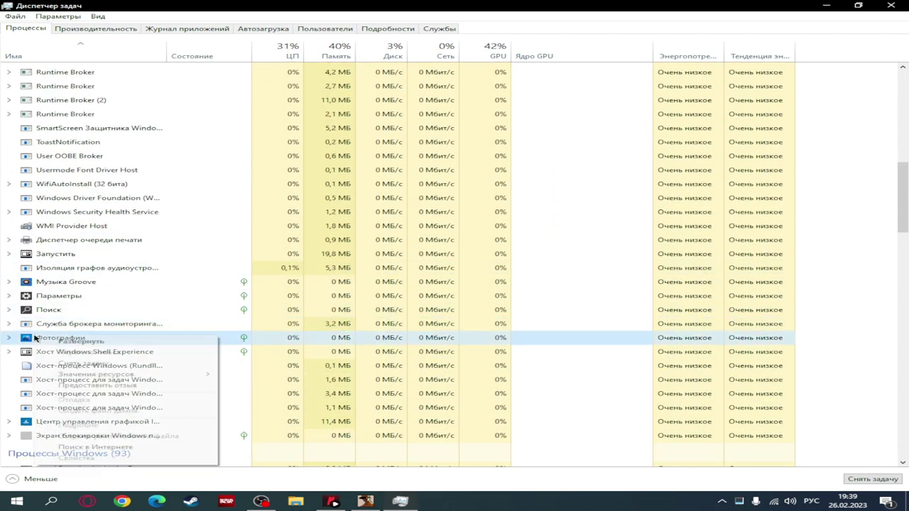
right_click(35, 337)
left_click(61, 363)
scroll(71, 369, "down", 1)
right_click(85, 378)
scroll(142, 277, "up", 15)
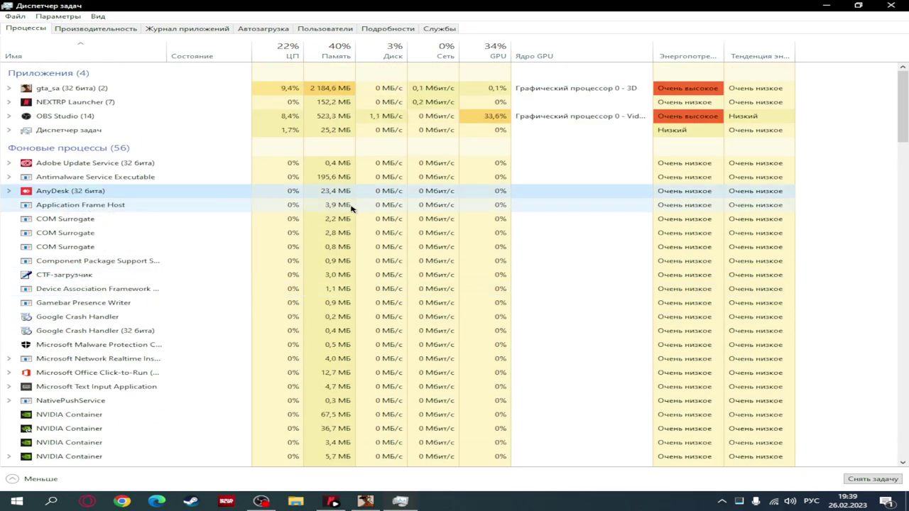
End the Adobe Update Service, Microsoft Office Click-to-Run and NativePushService background tasks.
right_click(93, 162)
left_click(121, 180)
right_click(219, 327)
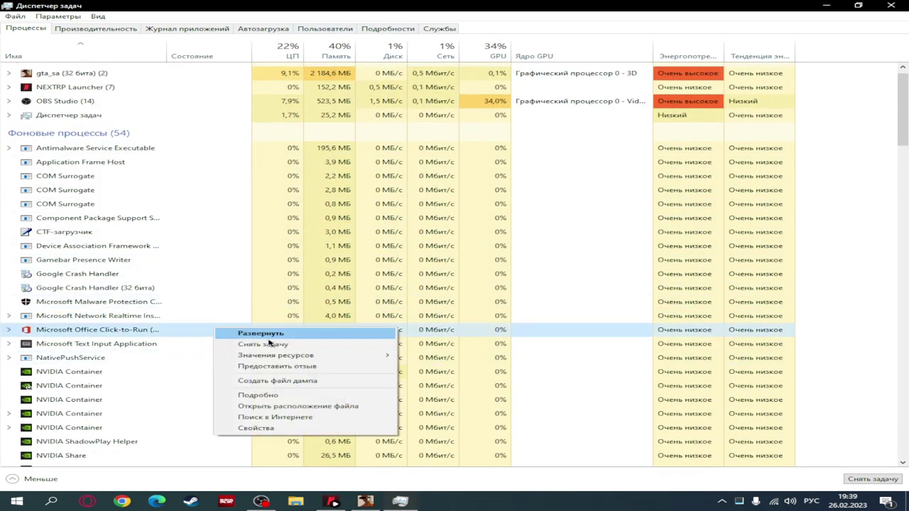
left_click(245, 345)
scroll(142, 312, "down", 1)
right_click(85, 304)
left_click(112, 323)
scroll(147, 369, "down", 1)
scroll(148, 379, "down", 5)
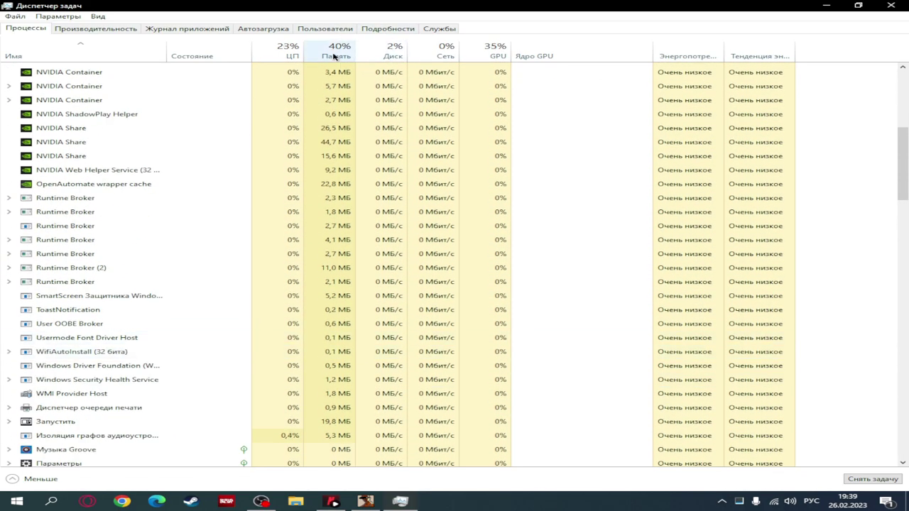
Examine the startup programs, process details and Windows services, and return to the list of running processes.
left_click(278, 29)
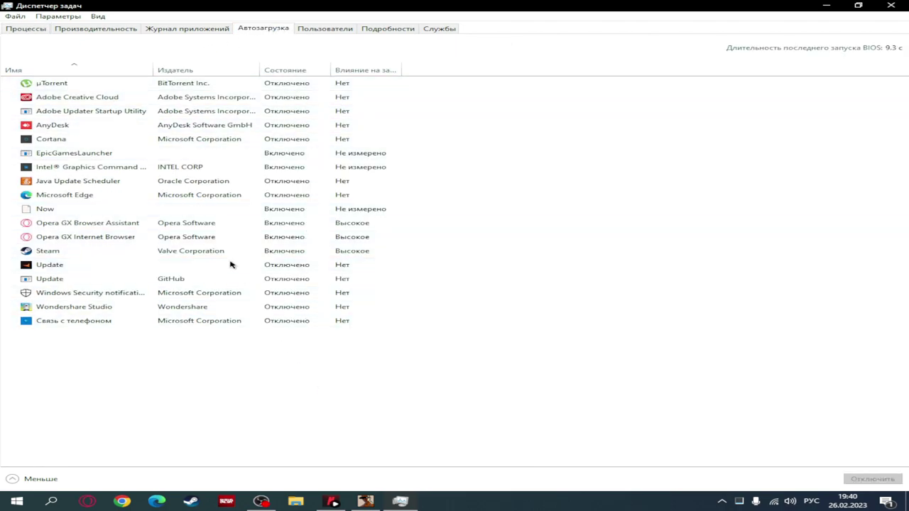
left_click(380, 29)
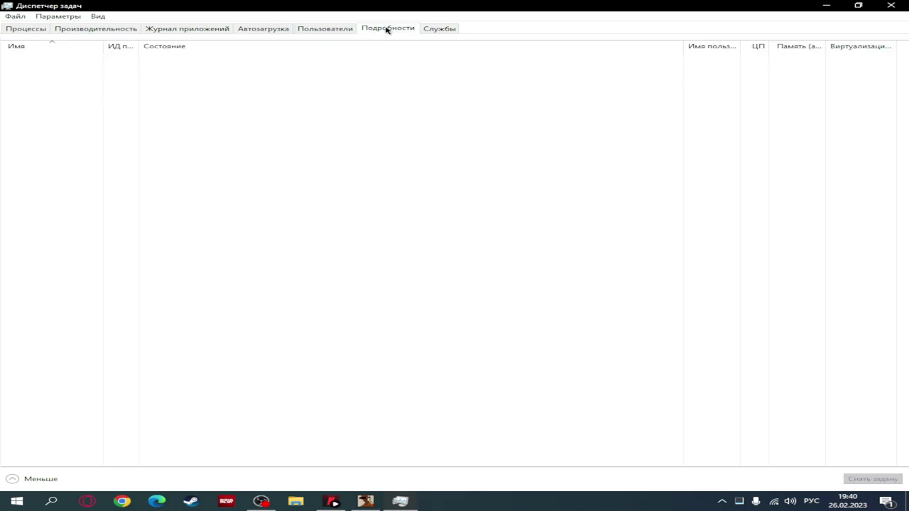
left_click(449, 28)
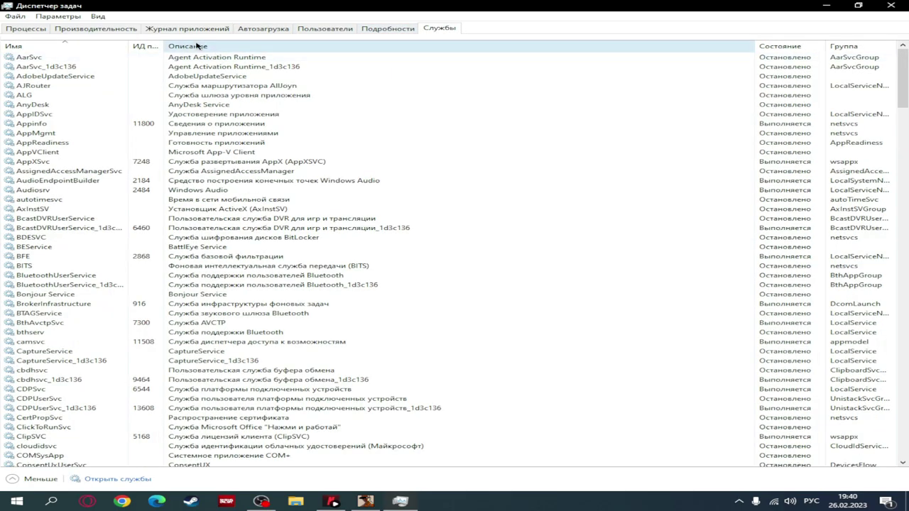
scroll(100, 188, "down", 7)
scroll(100, 188, "down", 20)
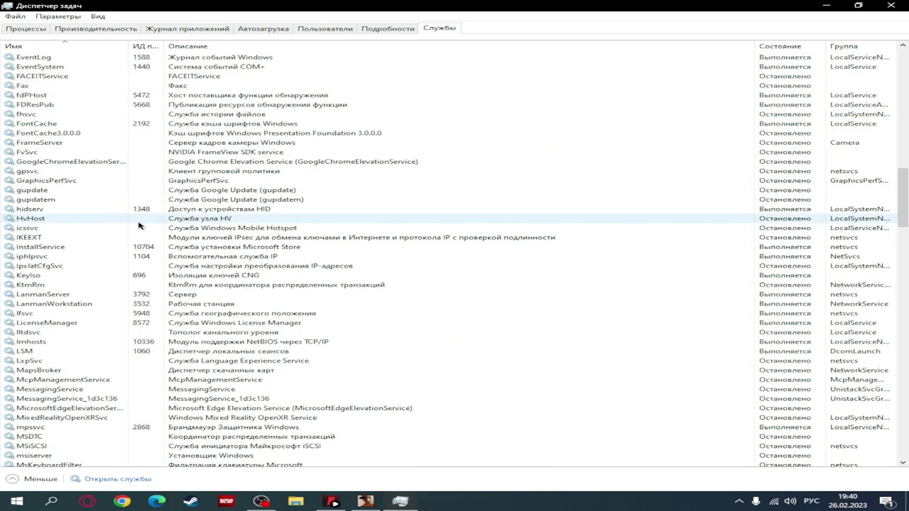
scroll(83, 221, "down", 8)
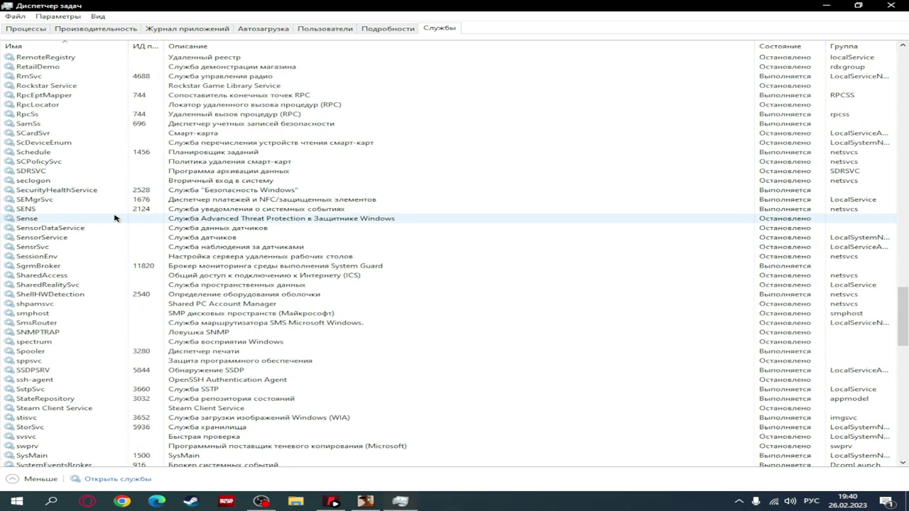
left_click(26, 30)
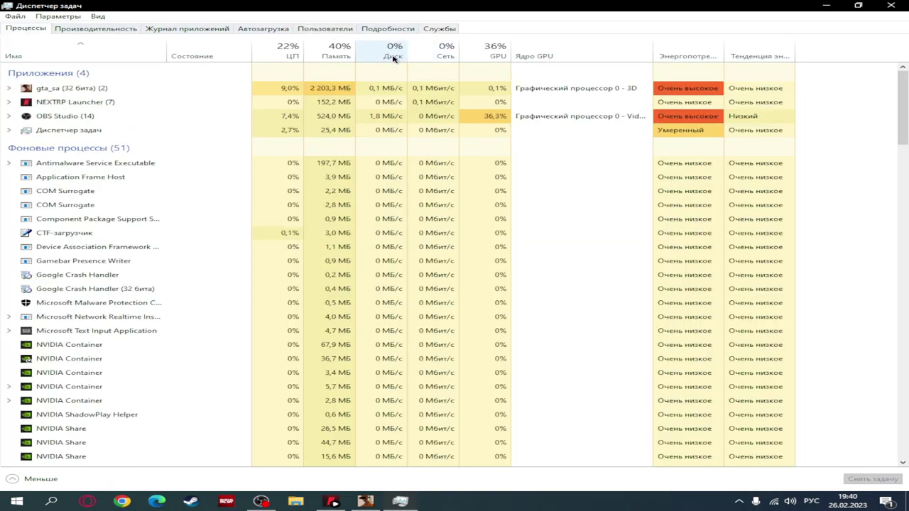
Close Task Manager and open the NVIDIA Control Panel from the desktop.
left_click(890, 5)
right_click(468, 315)
left_click(525, 394)
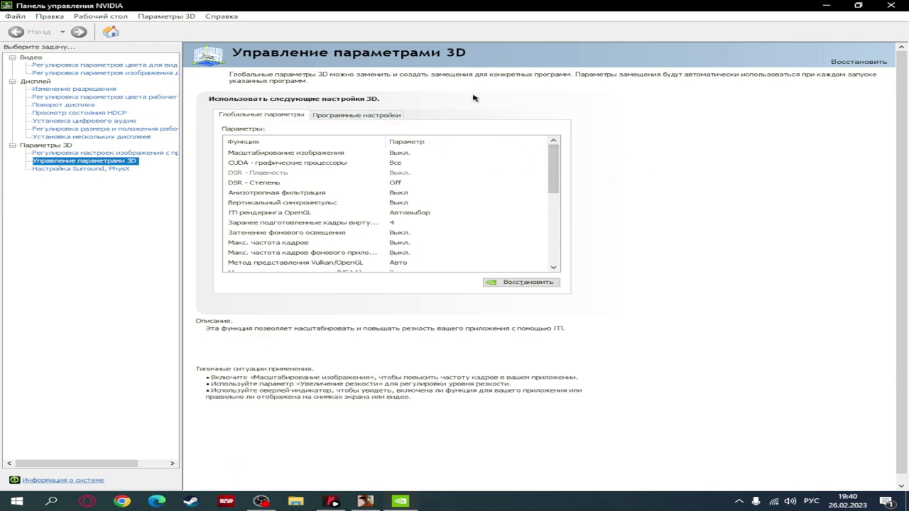
Set the image settings with preview to custom preferences with full emphasis on Производительность and apply the change.
left_click(108, 154)
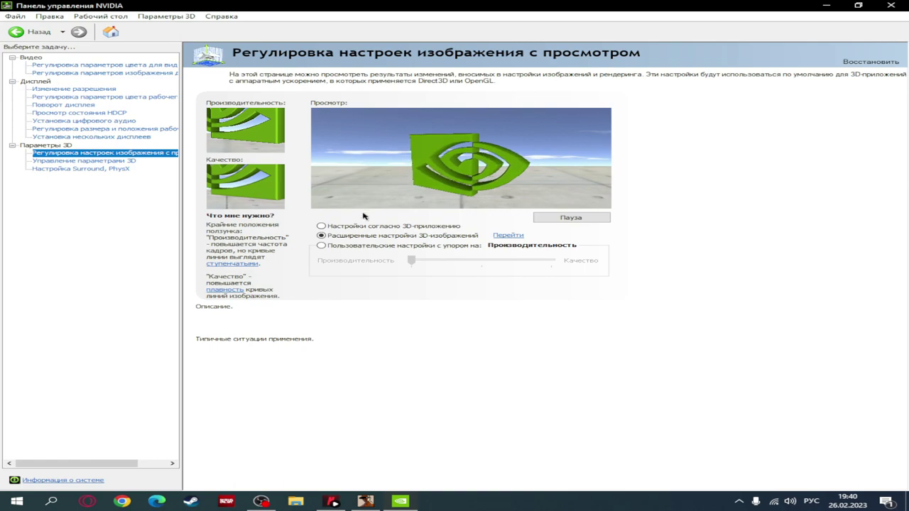
left_click(357, 246)
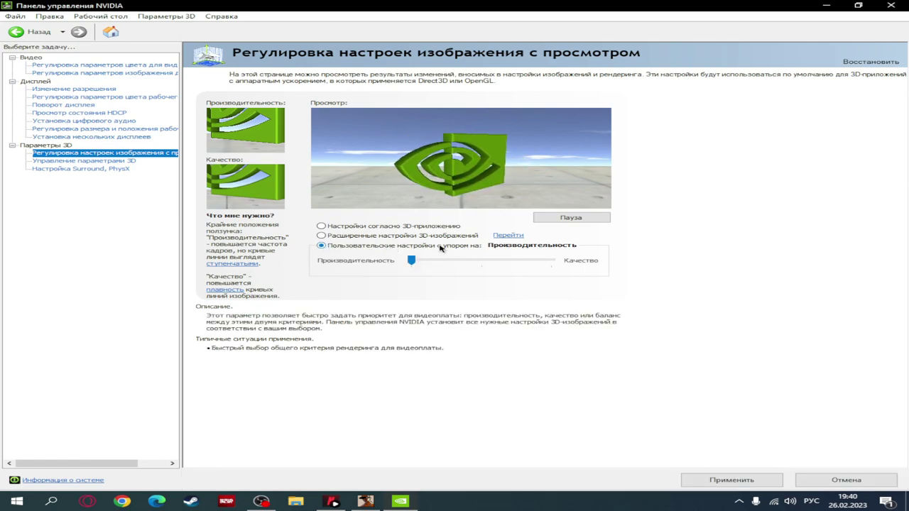
left_click_drag(426, 259, 498, 258)
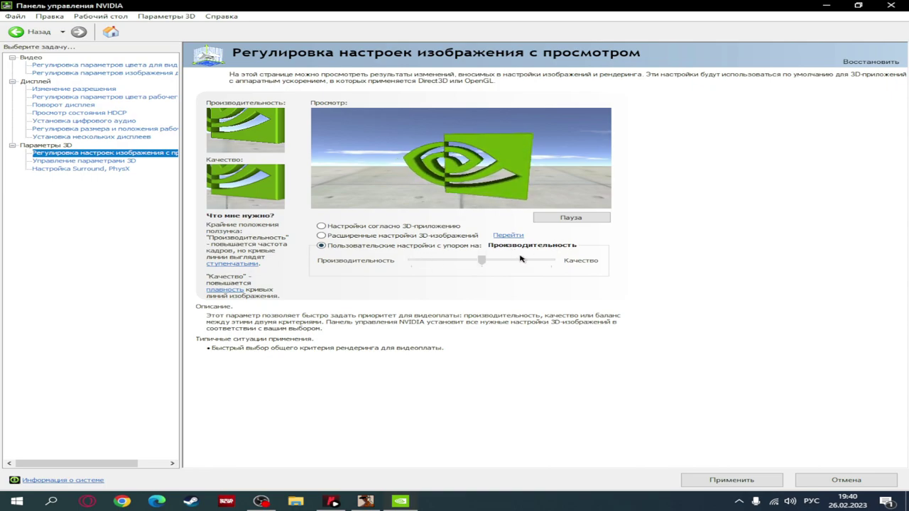
left_click_drag(389, 265, 389, 265)
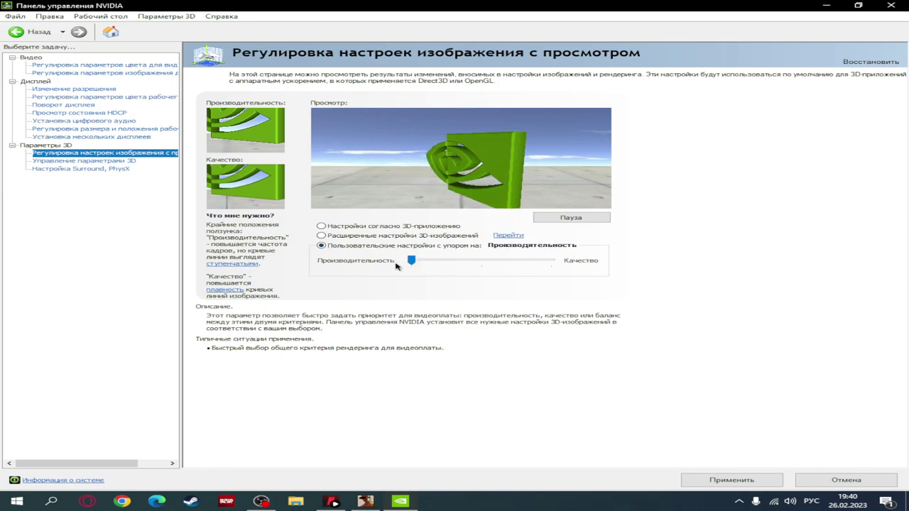
left_click(741, 479)
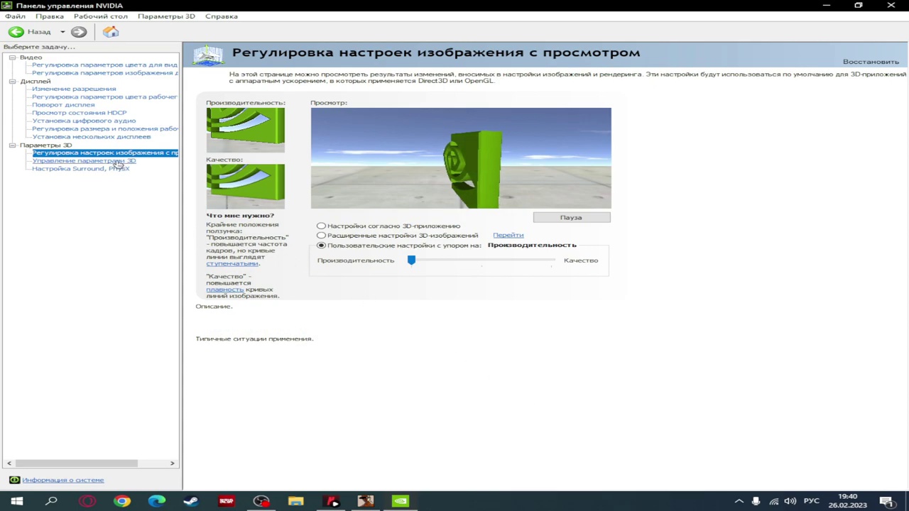
In the global 3D parameters, set the power management mode to Предпочтителен режим максимальной производительности.
left_click(116, 162)
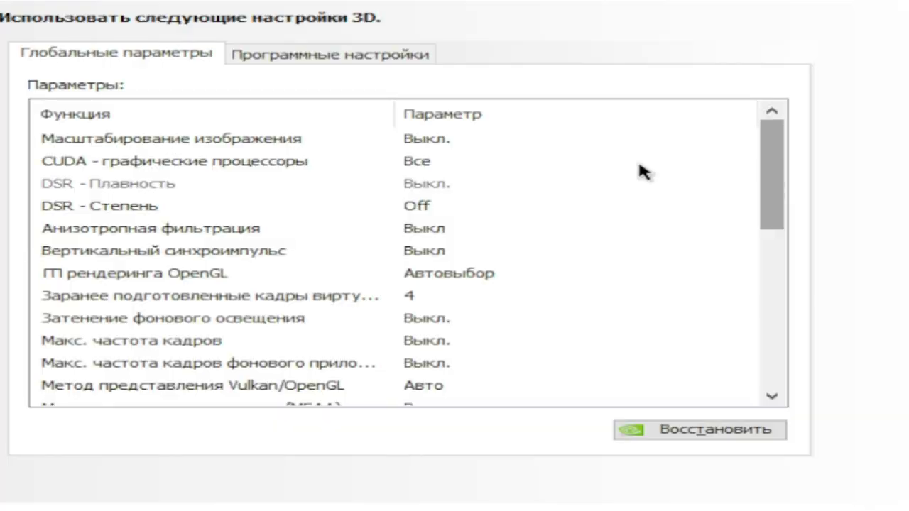
left_click(396, 163)
left_click(399, 168)
left_click(687, 314)
left_click_drag(780, 183, 775, 247)
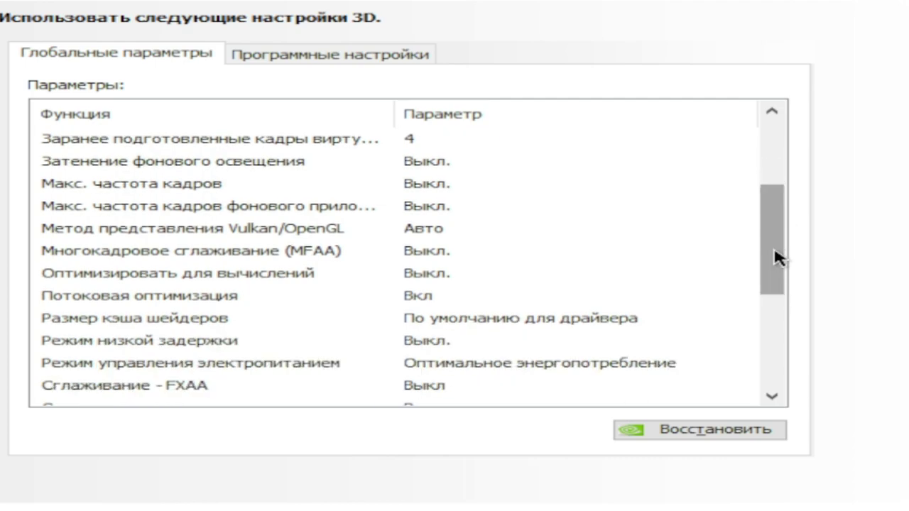
left_click(410, 362)
left_click(431, 364)
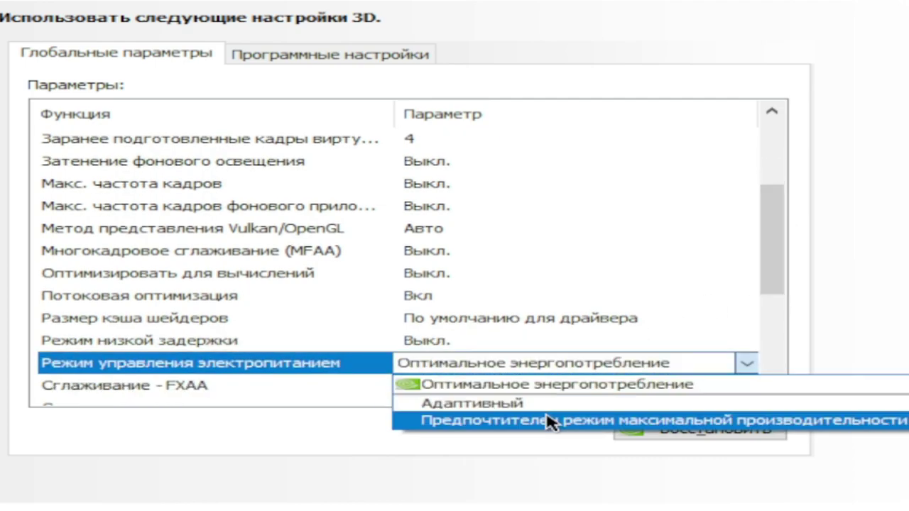
left_click(550, 421)
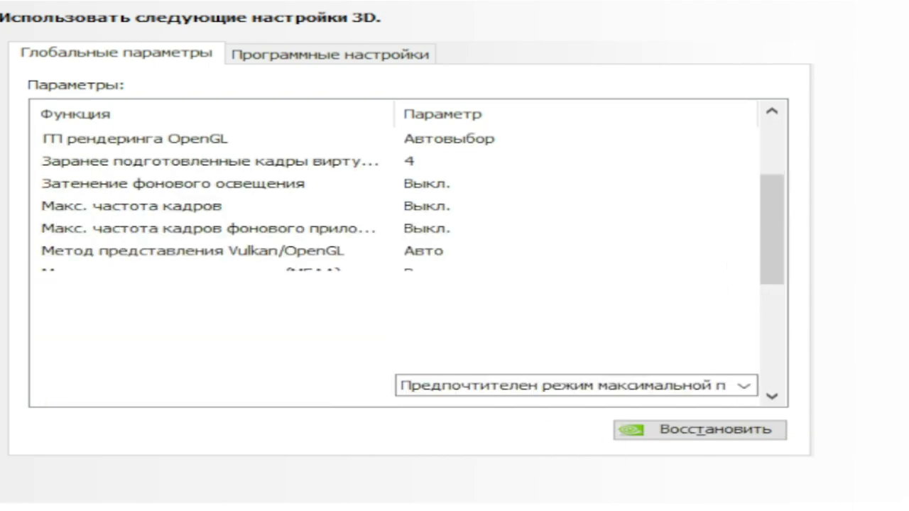
Check the trilinear and anisotropic optimization options for texture filtering in the global 3D parameters.
left_click_drag(774, 197, 752, 323)
left_click(414, 398)
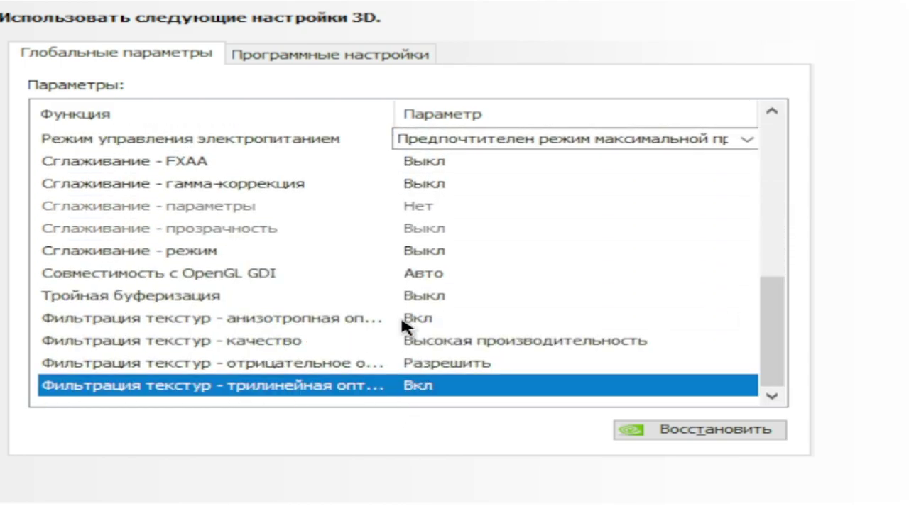
left_click(419, 321)
left_click(422, 320)
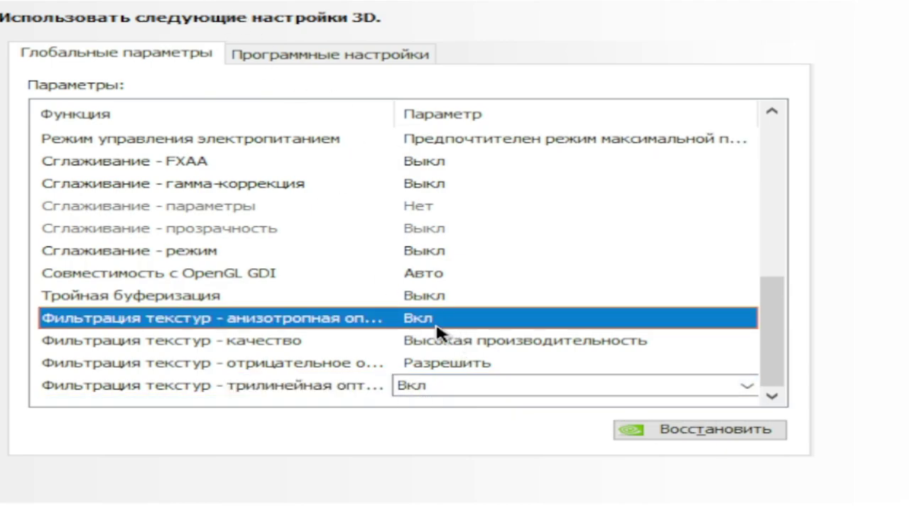
left_click(419, 312)
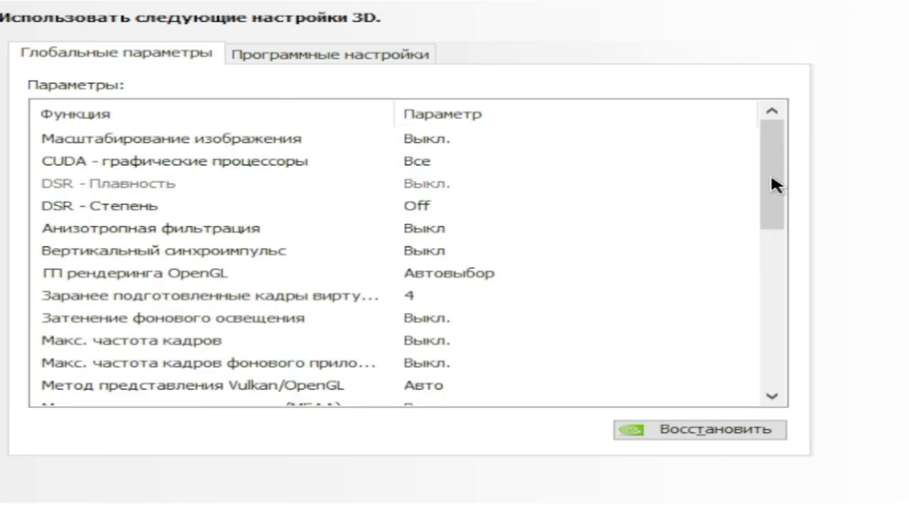
Examine the remaining functions and their available options in the global 3D parameters list.
left_click_drag(771, 177, 774, 333)
left_click(426, 386)
left_click(434, 390)
left_click(441, 428)
left_click_drag(785, 173, 501, 370)
left_click(457, 362)
left_click(481, 367)
left_click(483, 382)
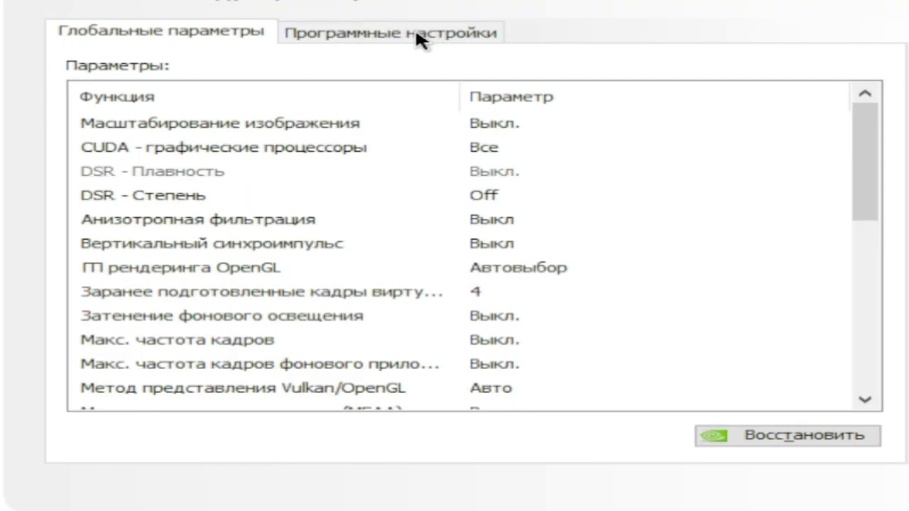
Open the program-specific 3D settings, find NEXTRP - GTA Russia among the programs and review the parameters for multi theft auto.exe.
left_click(355, 55)
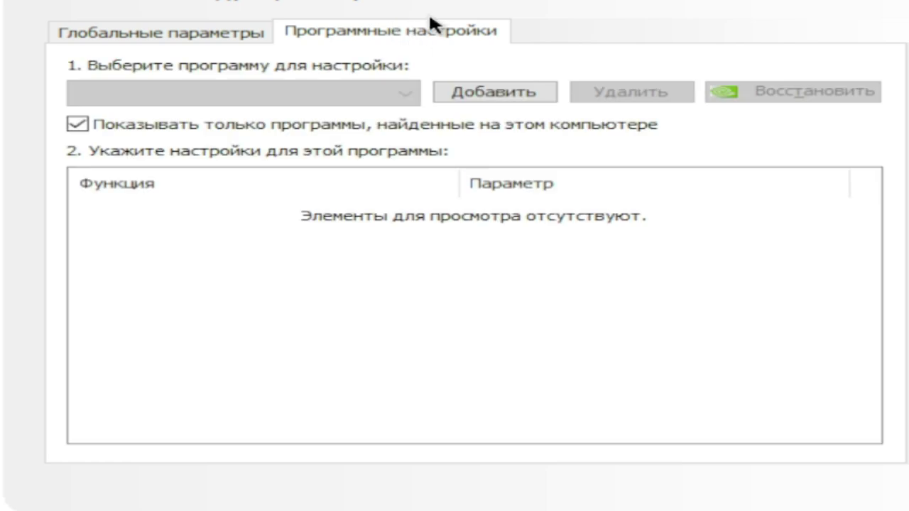
left_click(523, 93)
scroll(416, 371, "down", 10)
scroll(416, 362, "up", 5)
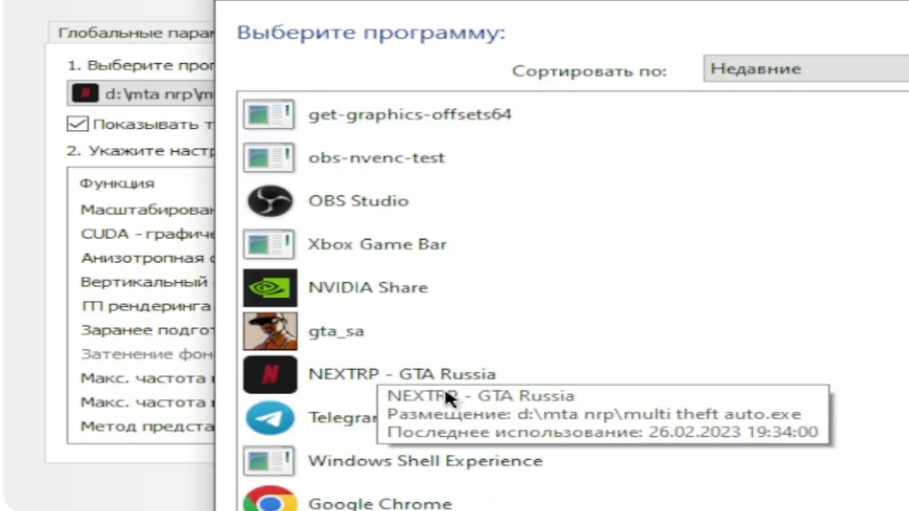
key("Escape")
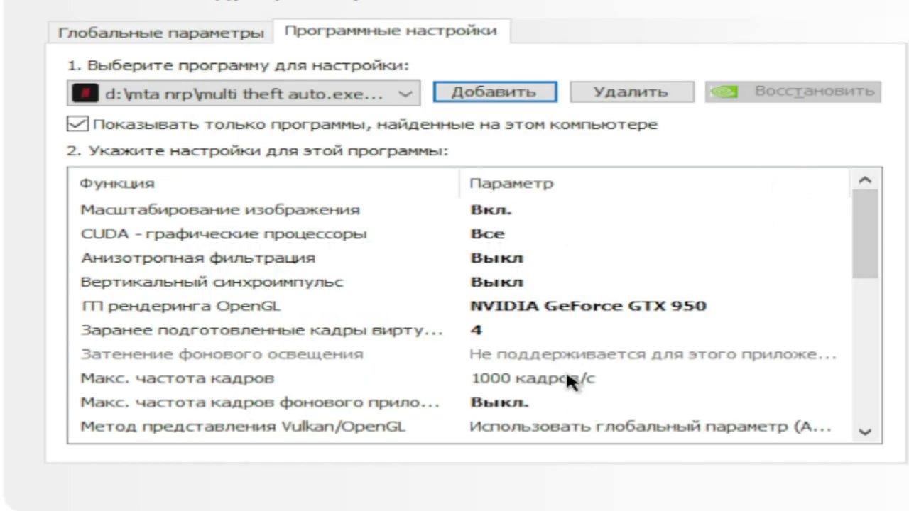
left_click_drag(862, 220, 856, 367)
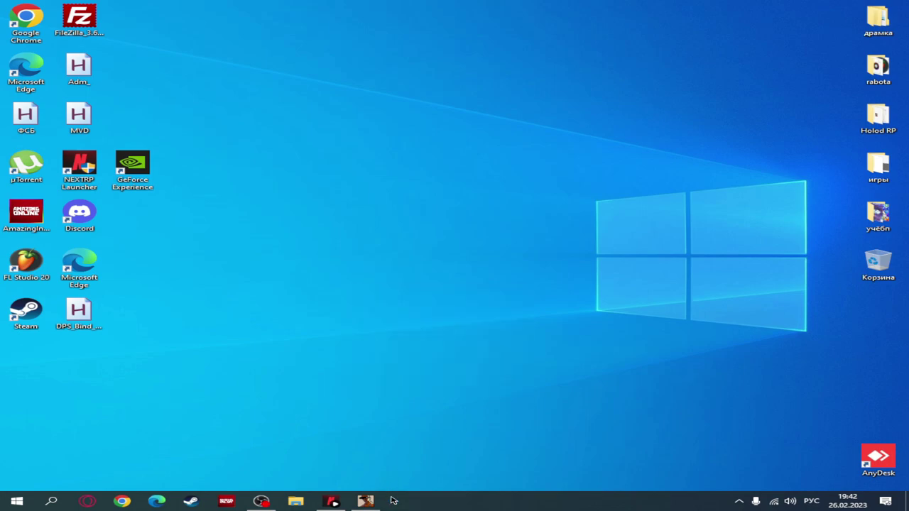
Switch to the running NEXTRP game, open its settings and review the gameplay options.
left_click(365, 501)
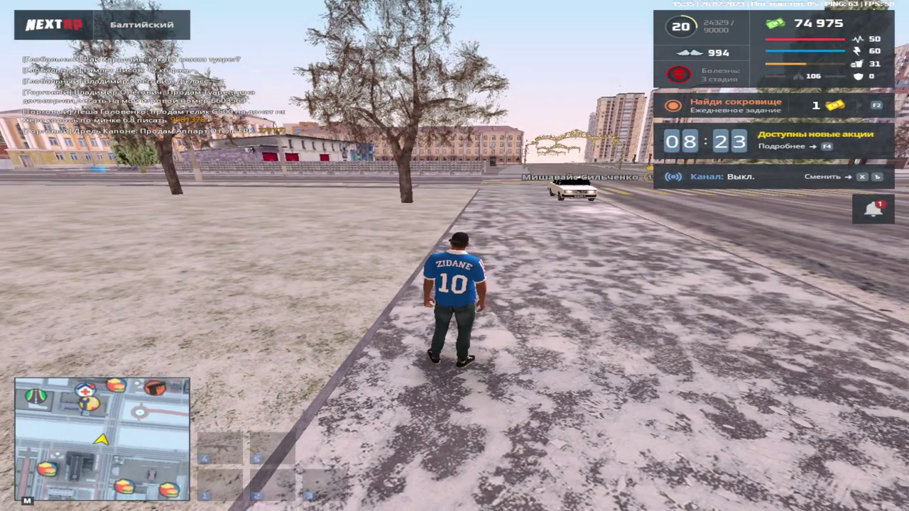
key("Escape")
left_click(177, 488)
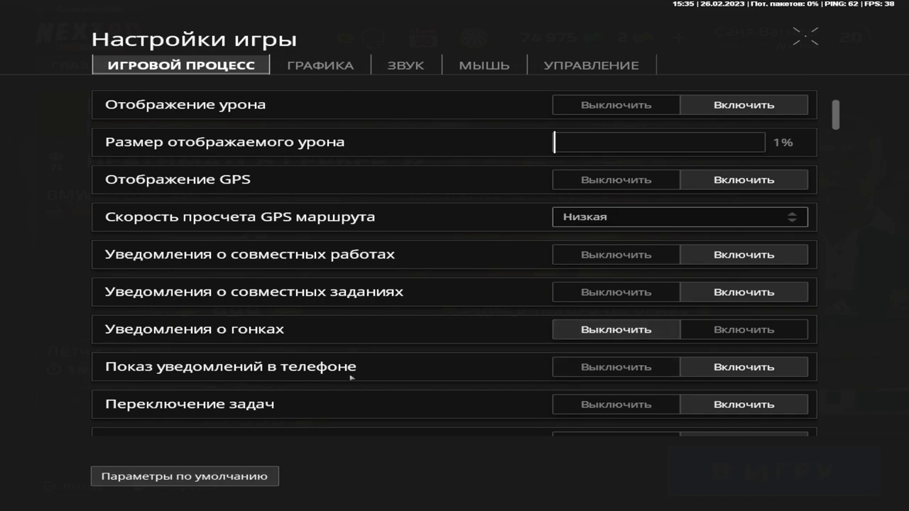
scroll(350, 377, "down", 1)
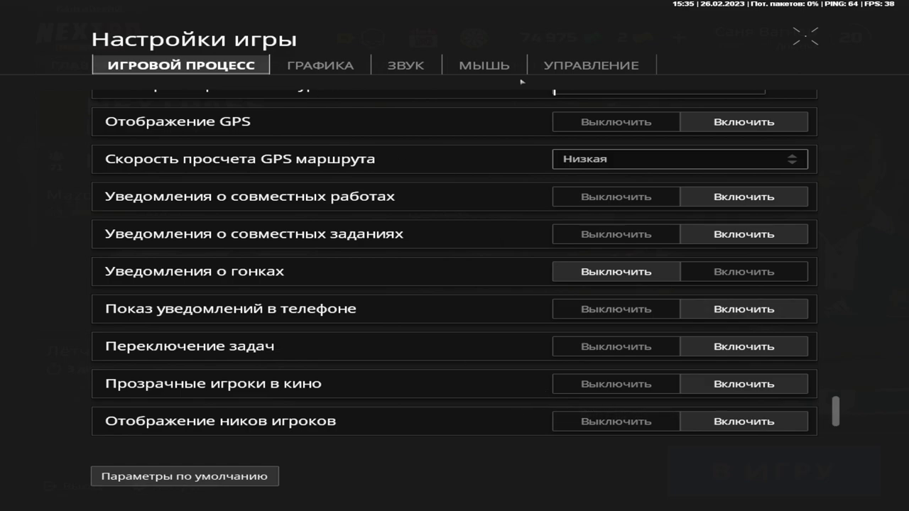
scroll(588, 251, "up", 3)
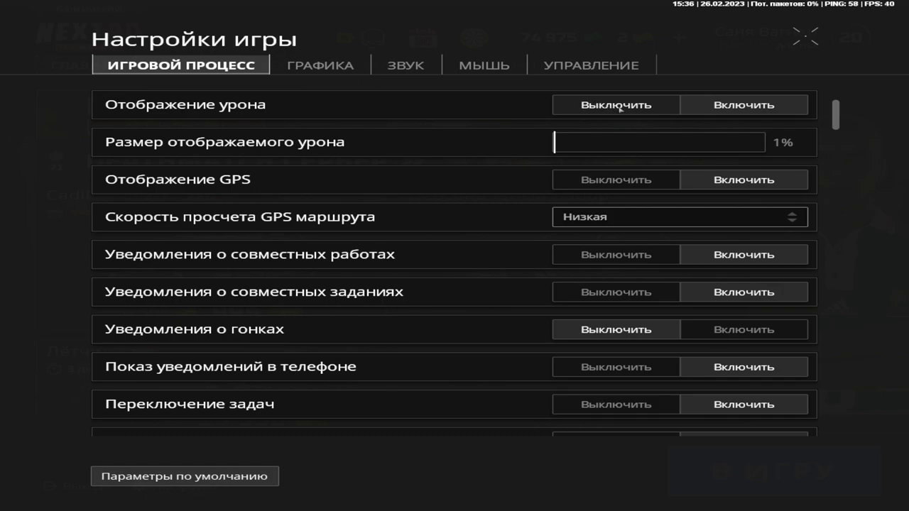
Open the game's graphics settings and check the available screen resolutions and window modes.
left_click(304, 67)
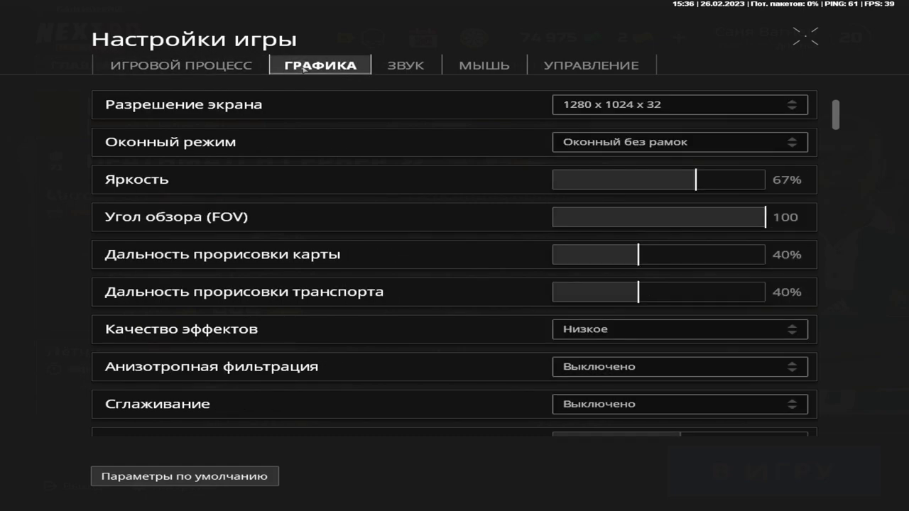
left_click(710, 105)
scroll(609, 184, "down", 5)
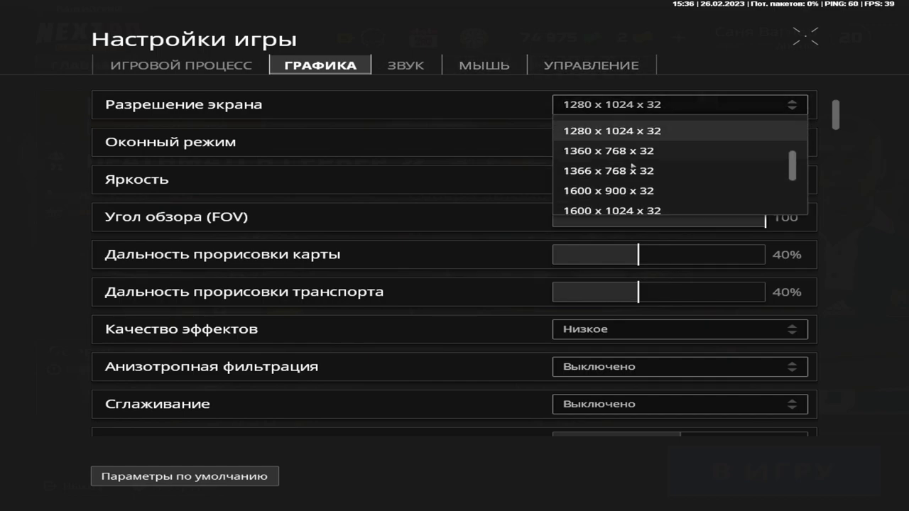
scroll(611, 189, "up", 1)
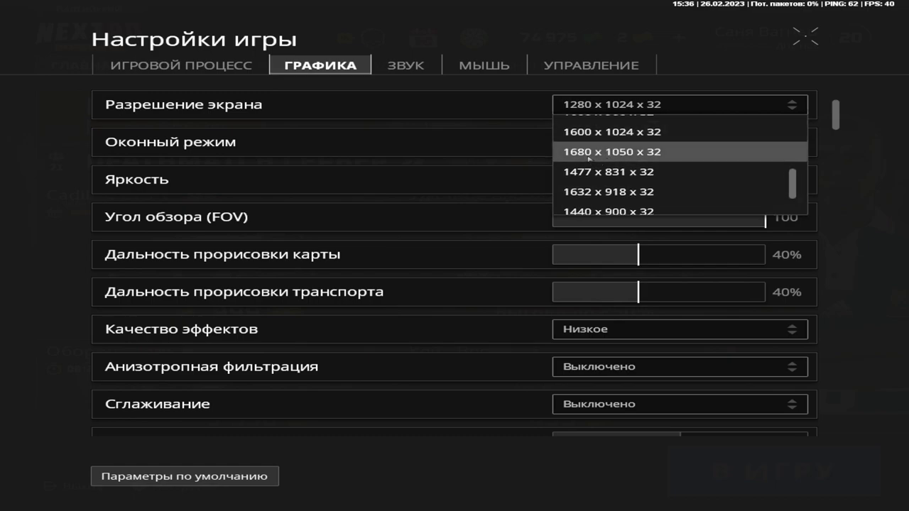
left_click(610, 105)
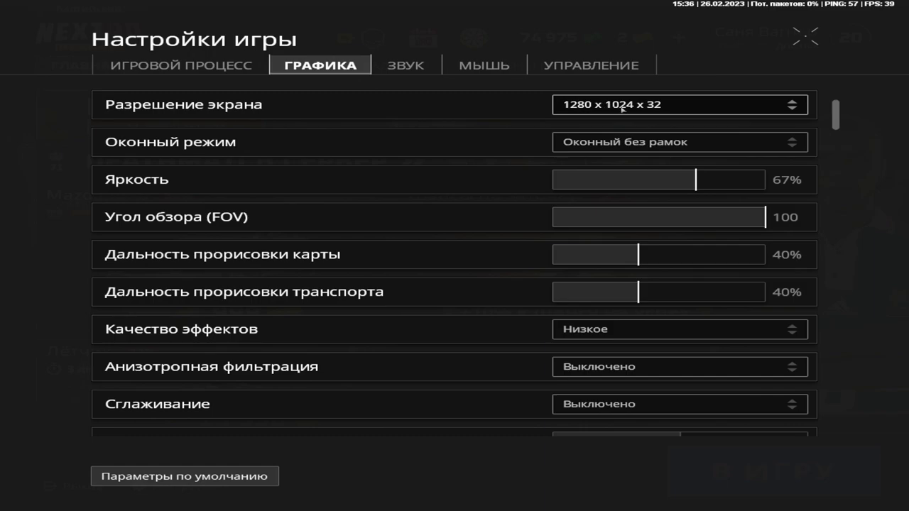
left_click(633, 140)
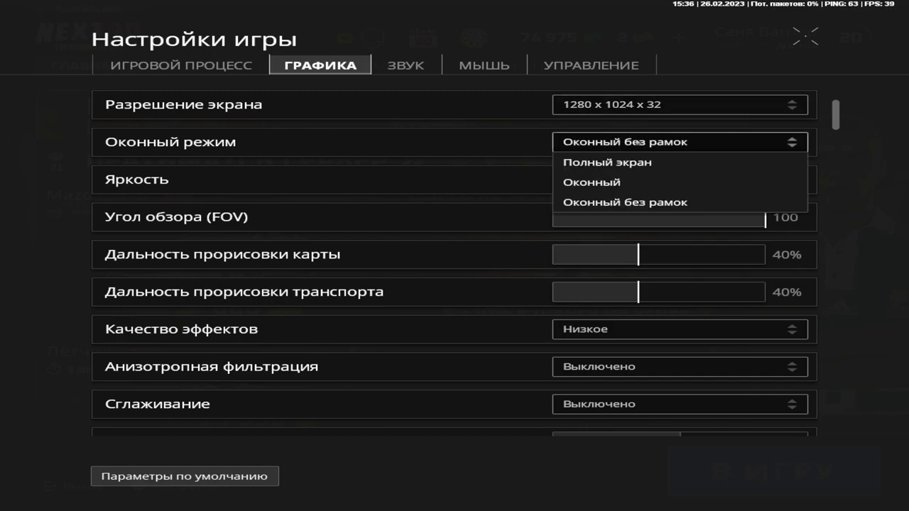
left_click(634, 142)
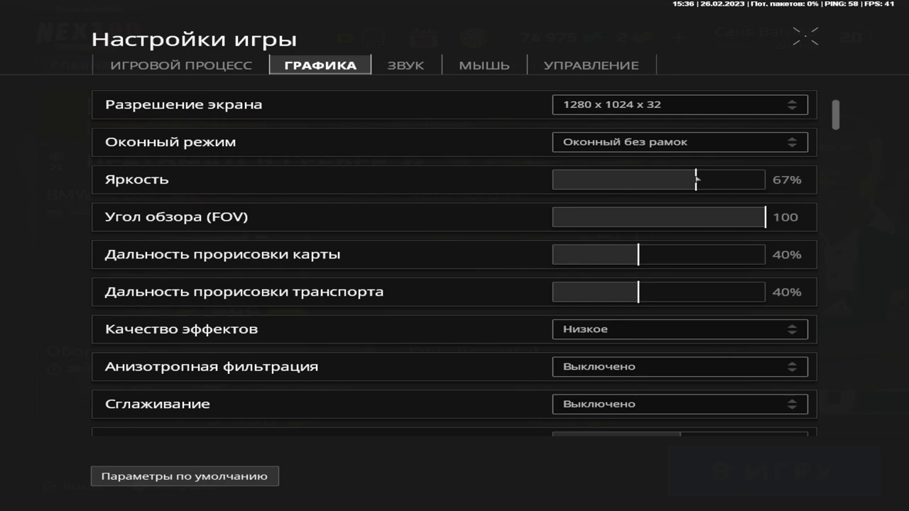
Set the game brightness to 67% and check the effects quality and anisotropic filtering options.
mouse_move(696, 179)
left_mouse_down()
mouse_move(507, 178)
mouse_move(698, 179)
left_mouse_up()
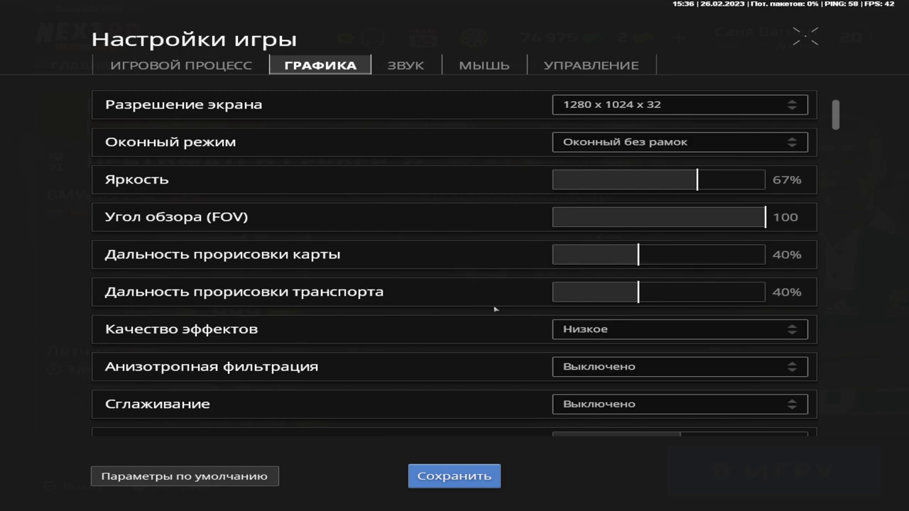
scroll(496, 306, "down", 1)
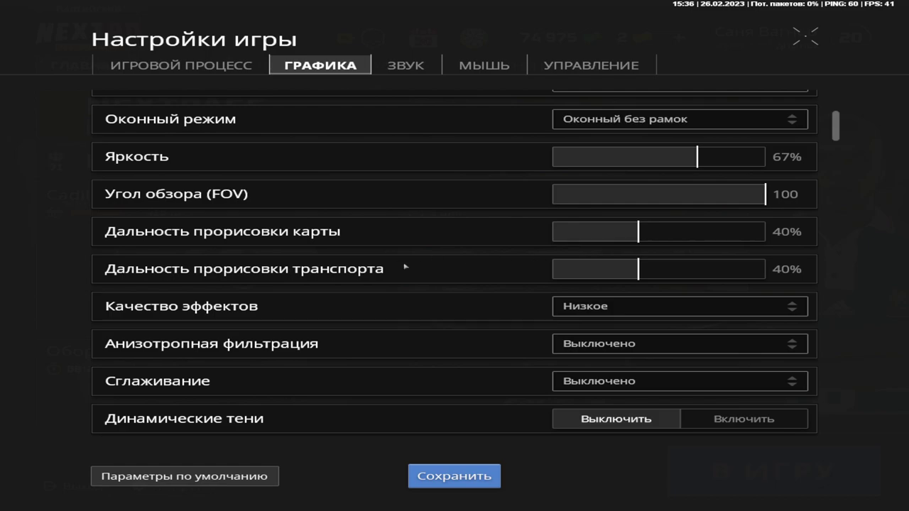
scroll(405, 264, "down", 4)
left_click(600, 210)
left_click(599, 209)
left_click(592, 247)
left_click(592, 262)
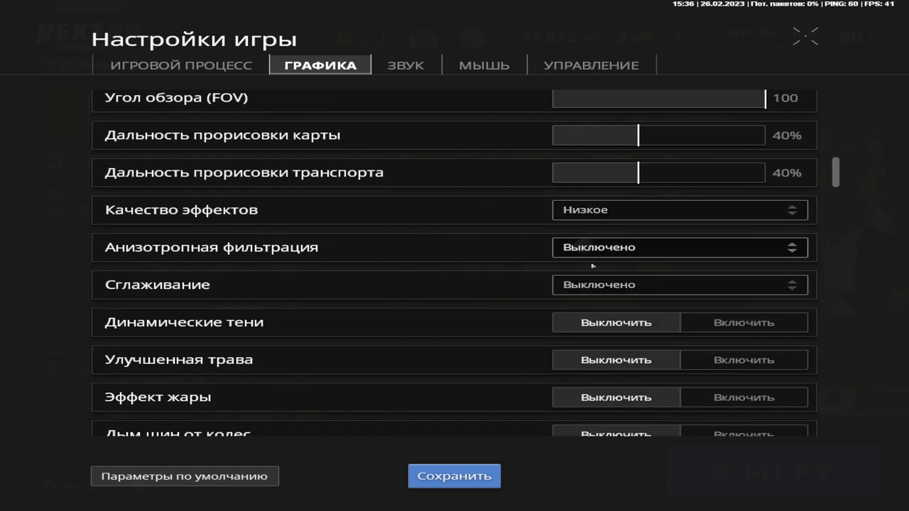
Review the remaining graphics options such as shadows, reflections and SSAO, save the settings and return to the game.
scroll(389, 248, "down", 7)
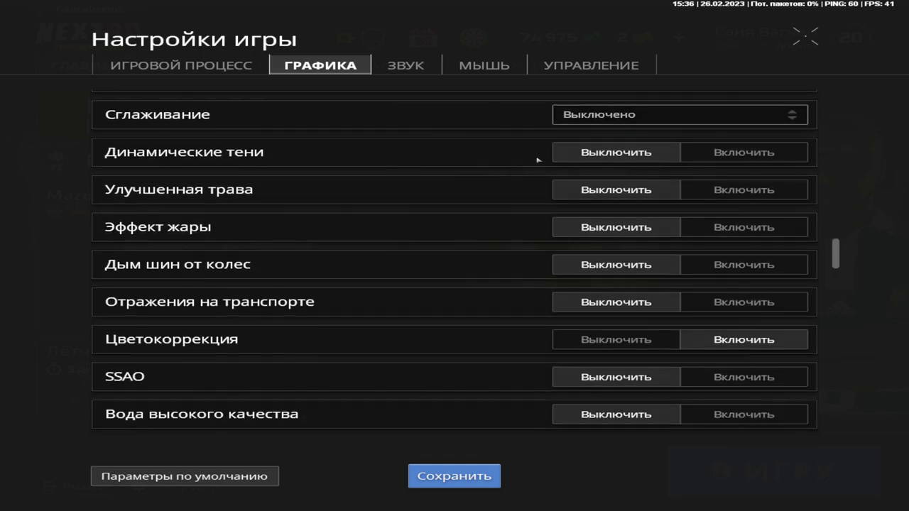
scroll(661, 325, "down", 1)
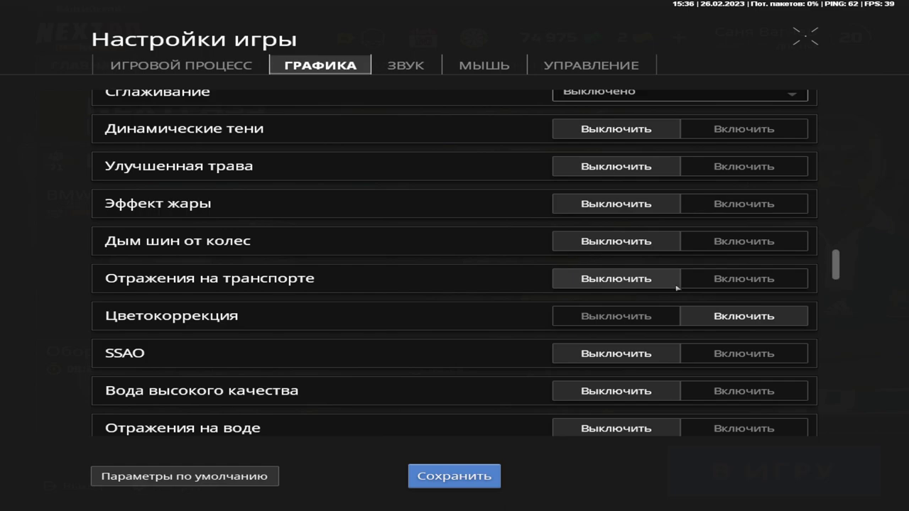
scroll(676, 287, "down", 8)
scroll(637, 181, "up", 1)
scroll(637, 181, "down", 6)
left_click(462, 481)
key("Escape")
Run the character along the sidewalk to check how smoothly the game performs.
key("w")
key("space")
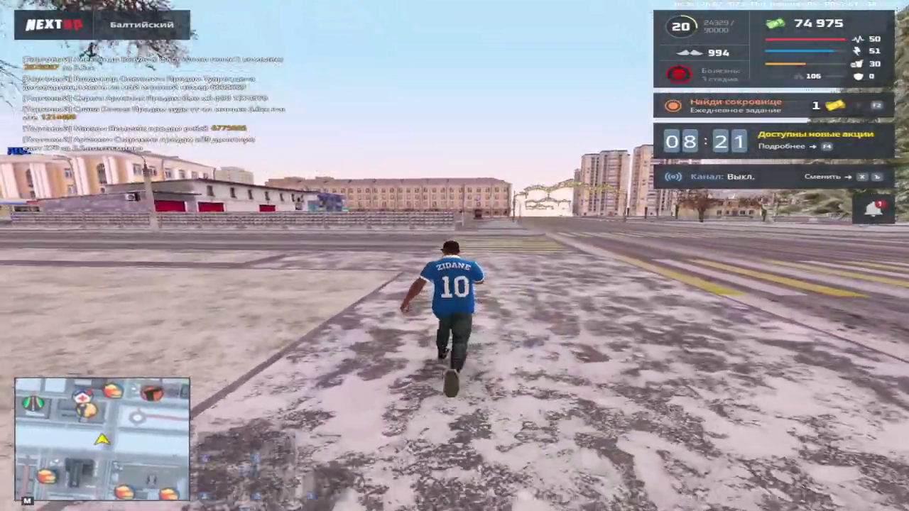
key("d")
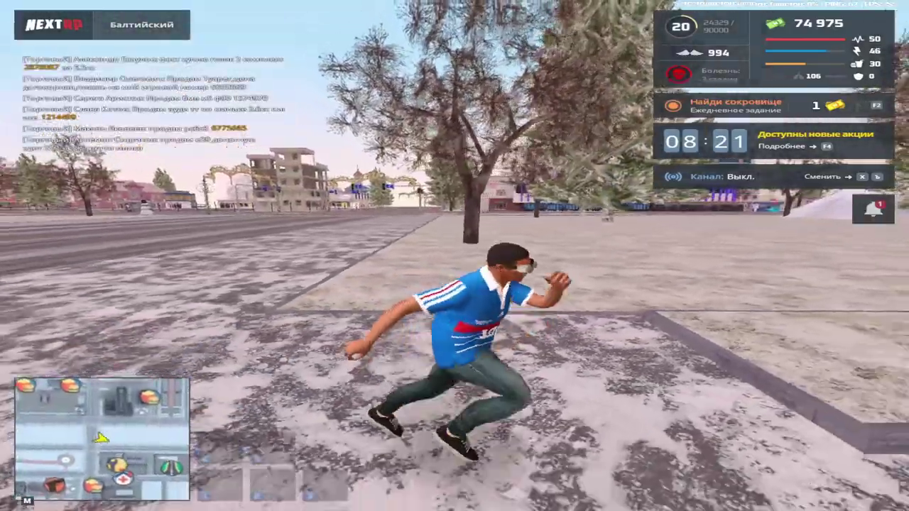
key("w")
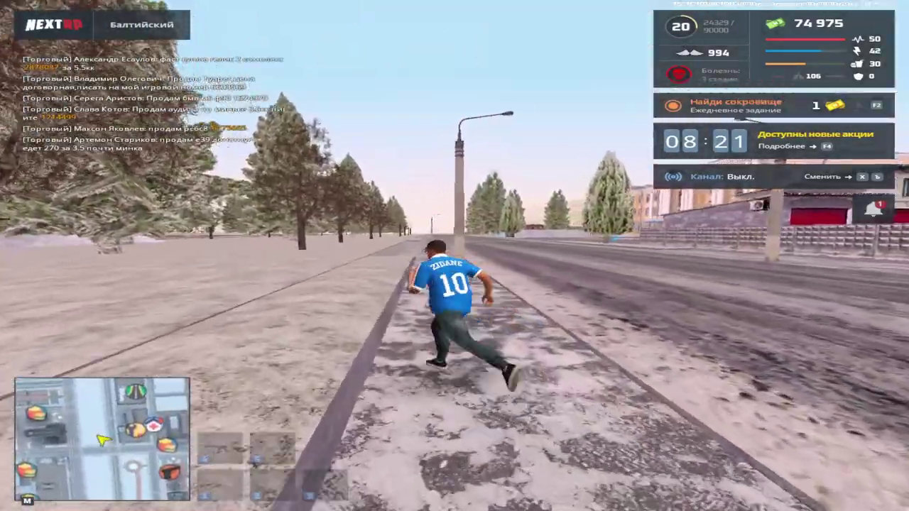
key("a")
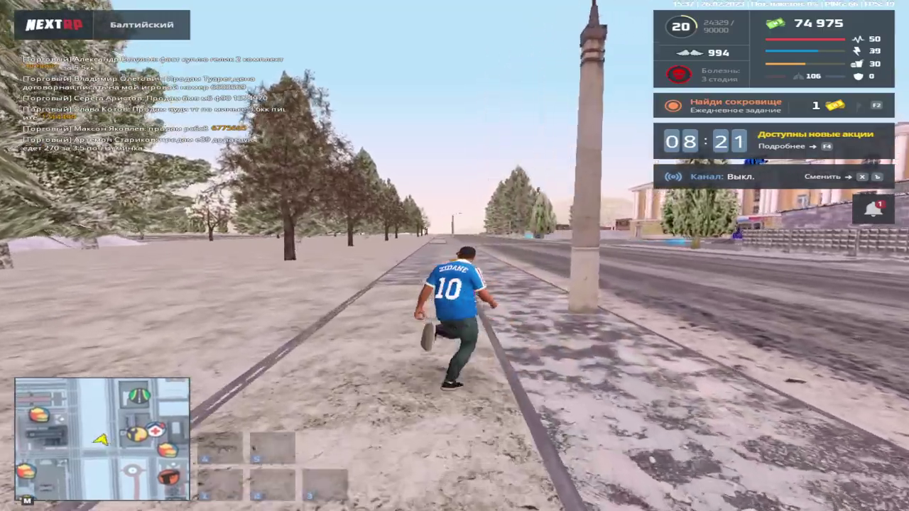
key("d")
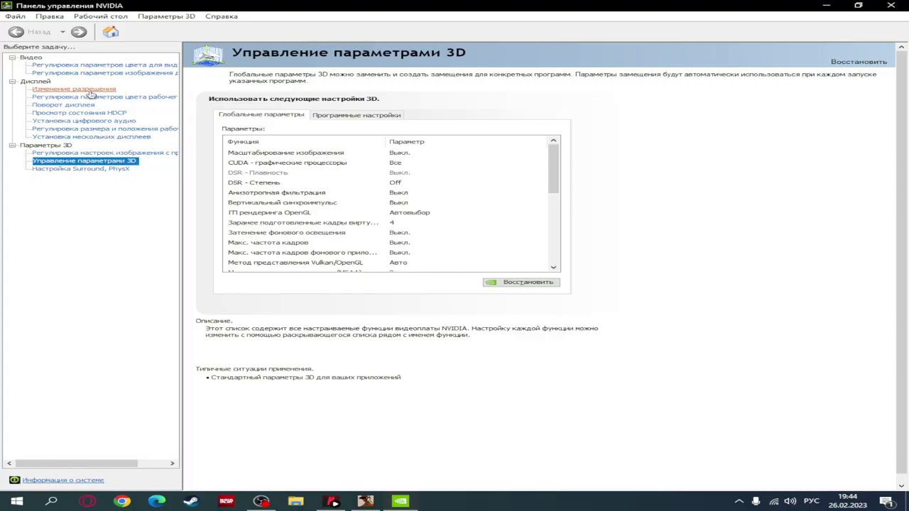
Open the Изменение разрешения display page in the NVIDIA Control Panel.
left_click(90, 93)
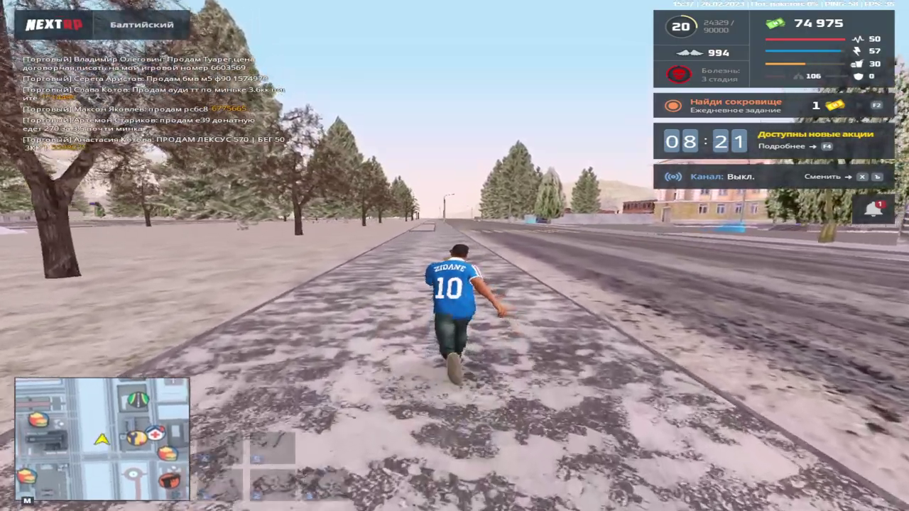
Test the game's performance by running the character across the road and into the ДПС building, then leave the game view.
key("w")
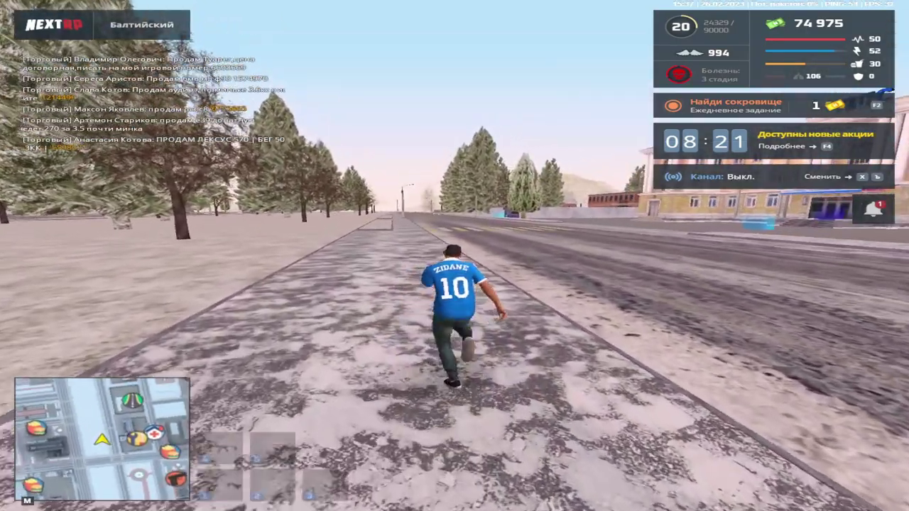
key("w")
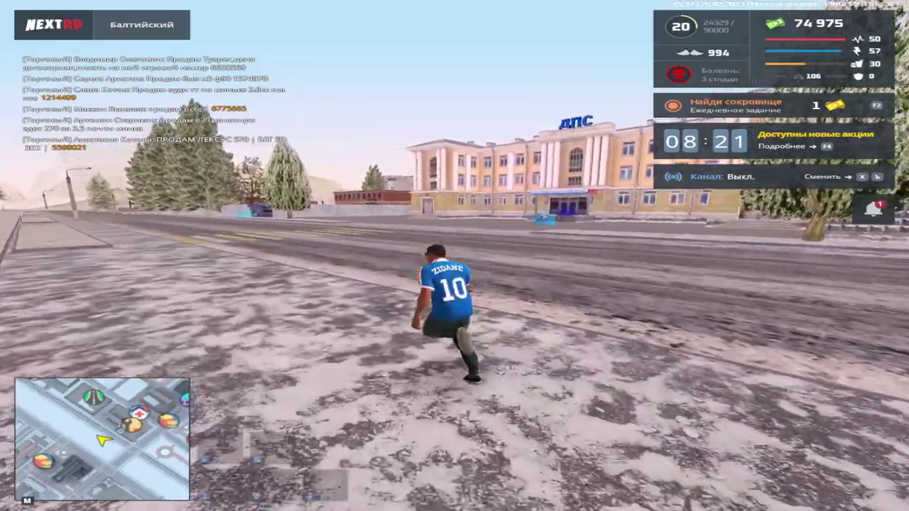
key("w")
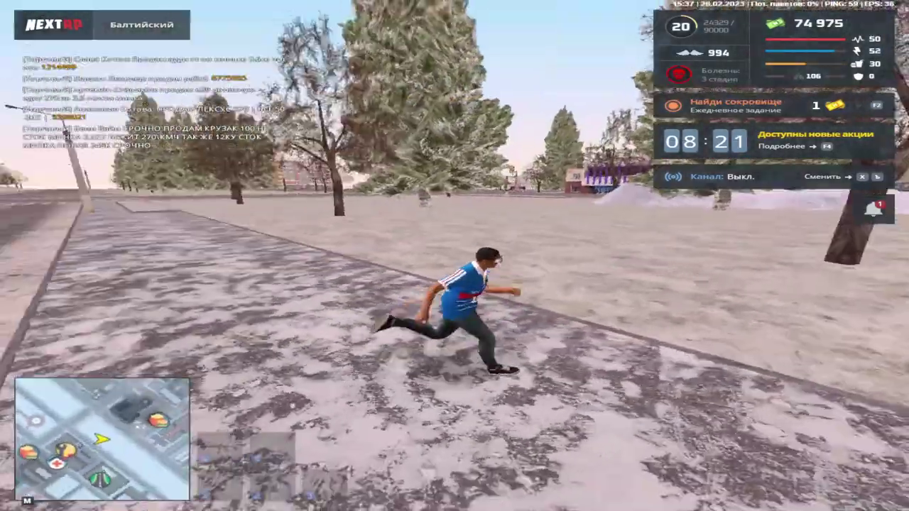
key("s")
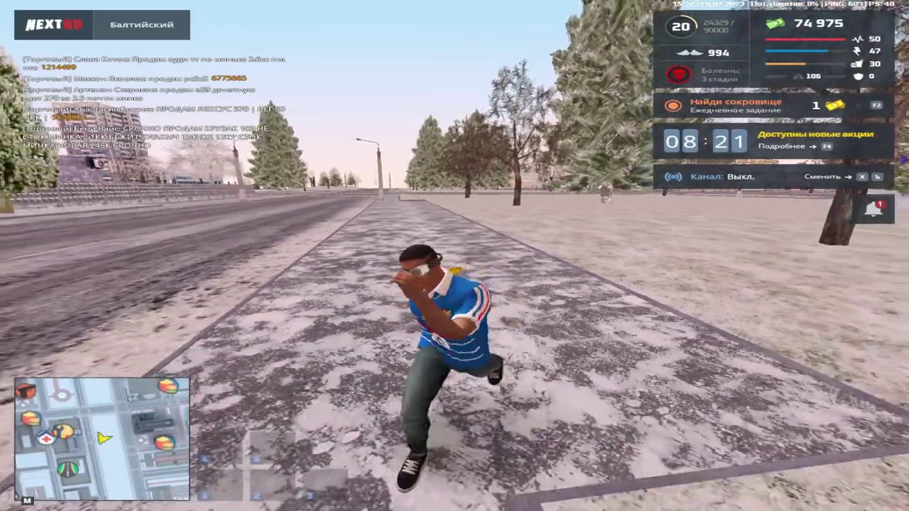
key("w")
key("s")
key("w")
key("s")
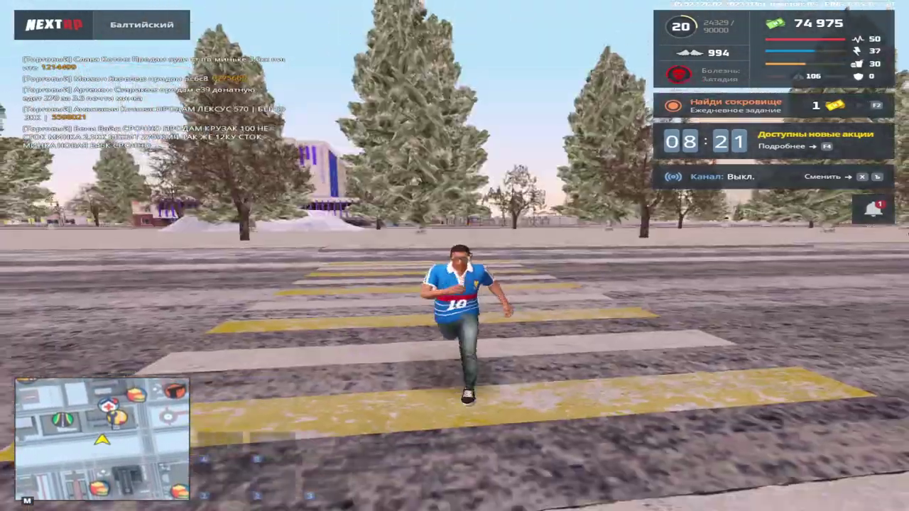
key("w")
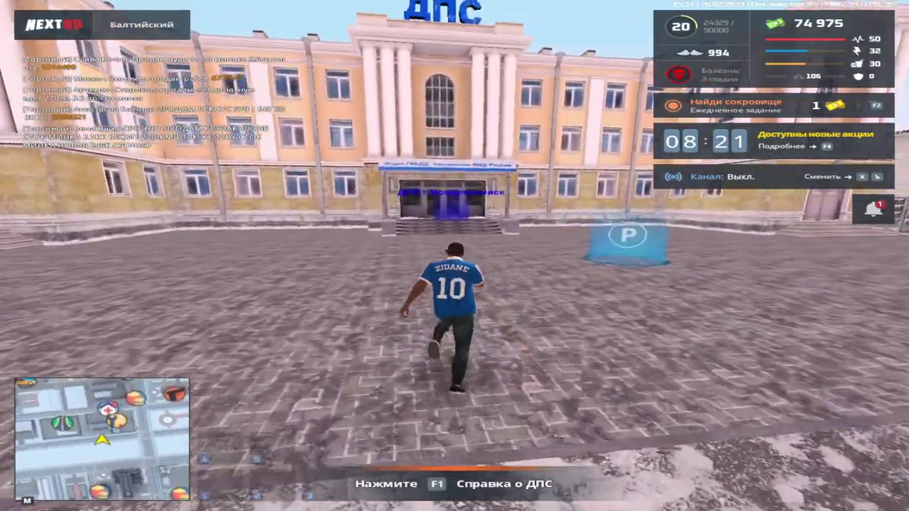
key("s")
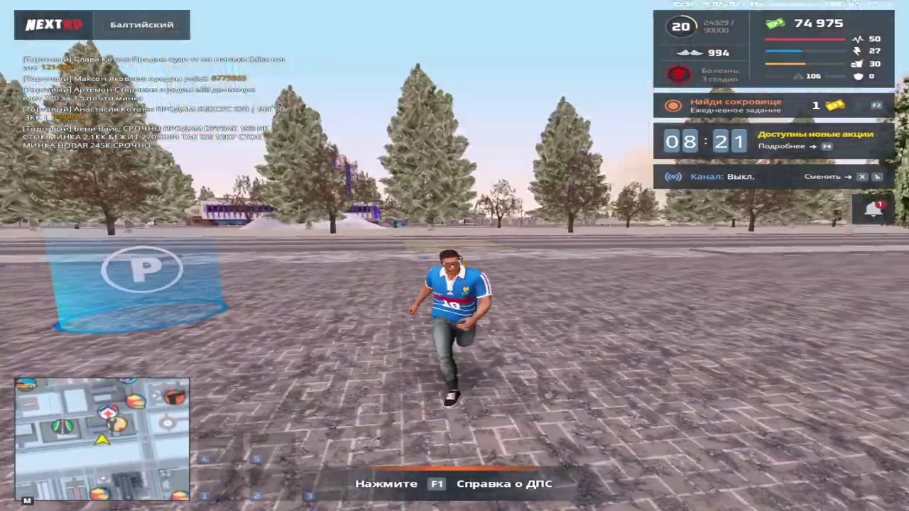
key("w")
key("w")
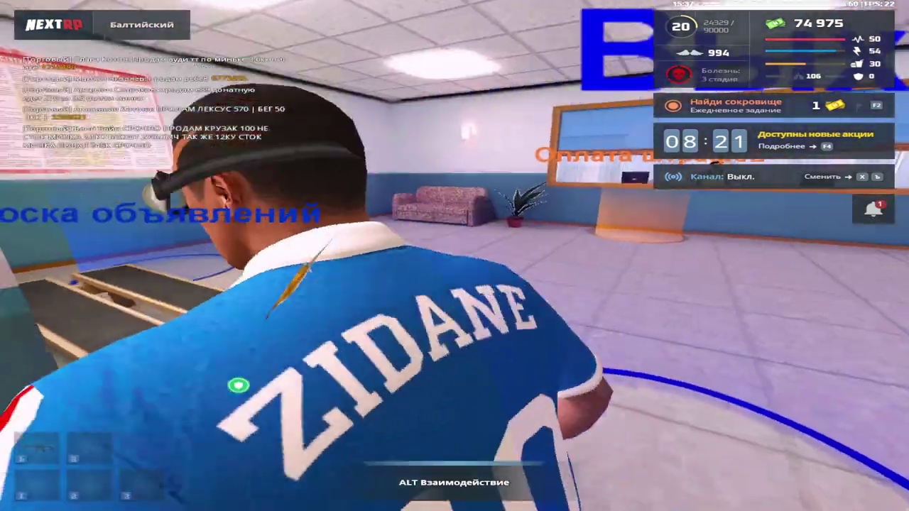
key("w")
key("Escape")
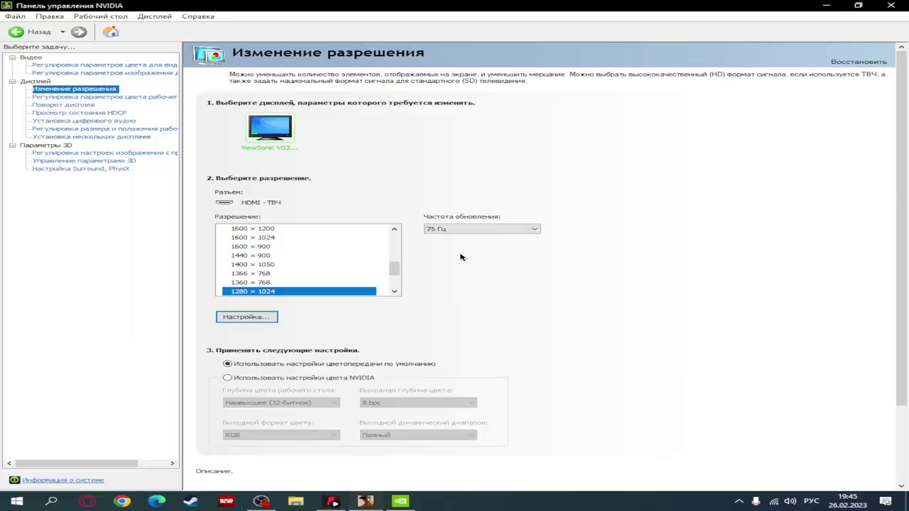
Return to the game and run the character along the corridor to the Начало смены doorway to check performance.
key("super")
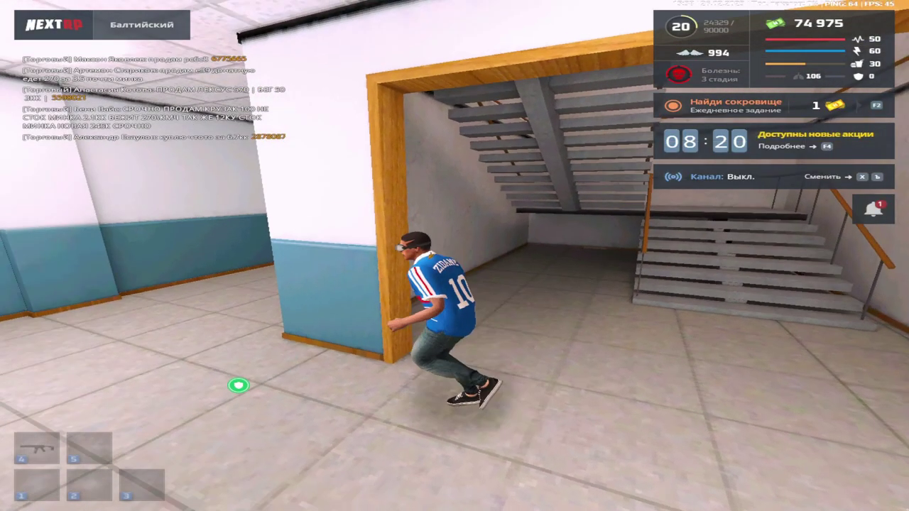
key("w")
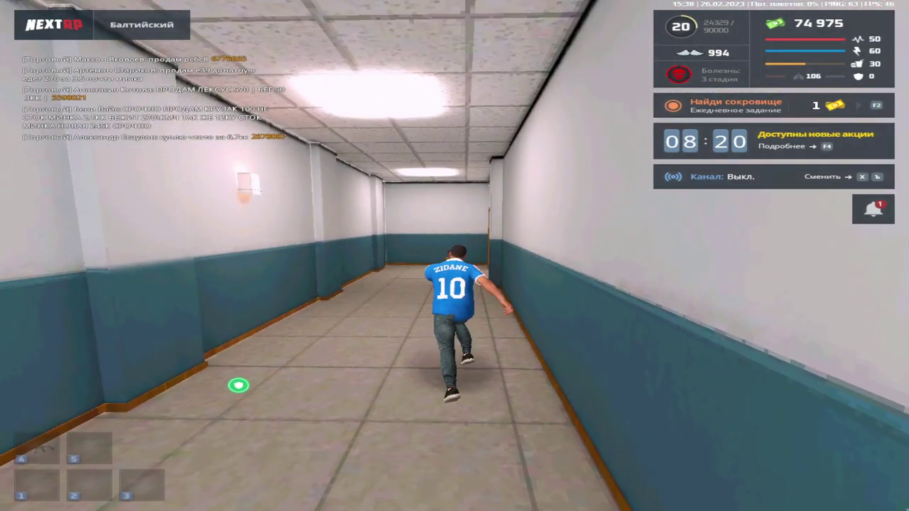
key("w")
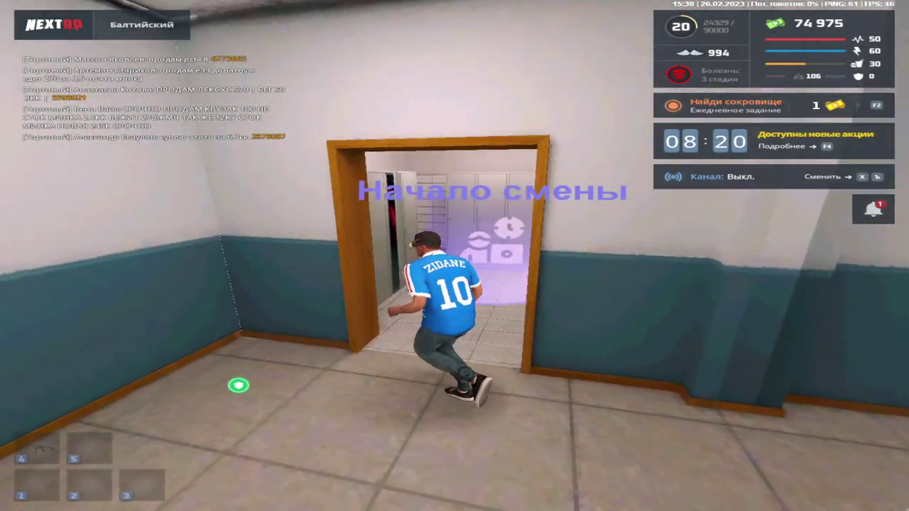
key("s")
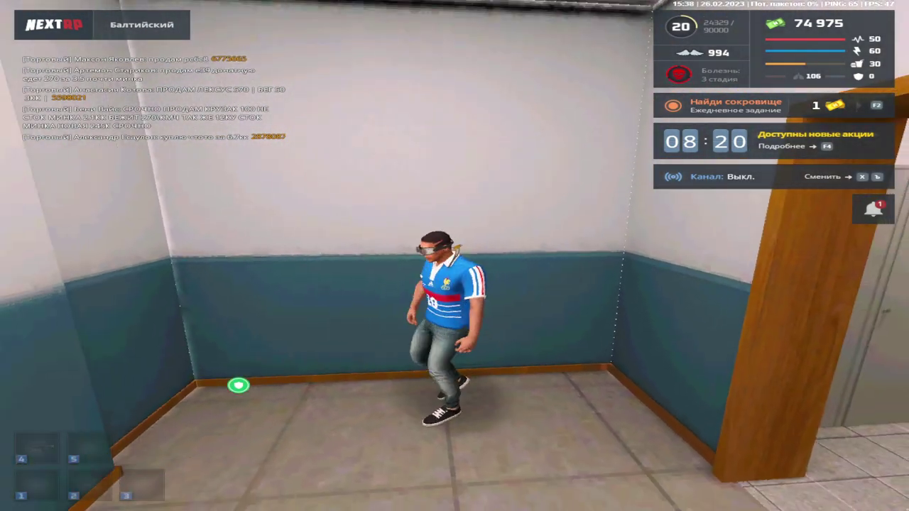
Check the GeForce Experience overlay, close it and run the character back along the corridor.
key("alt+z")
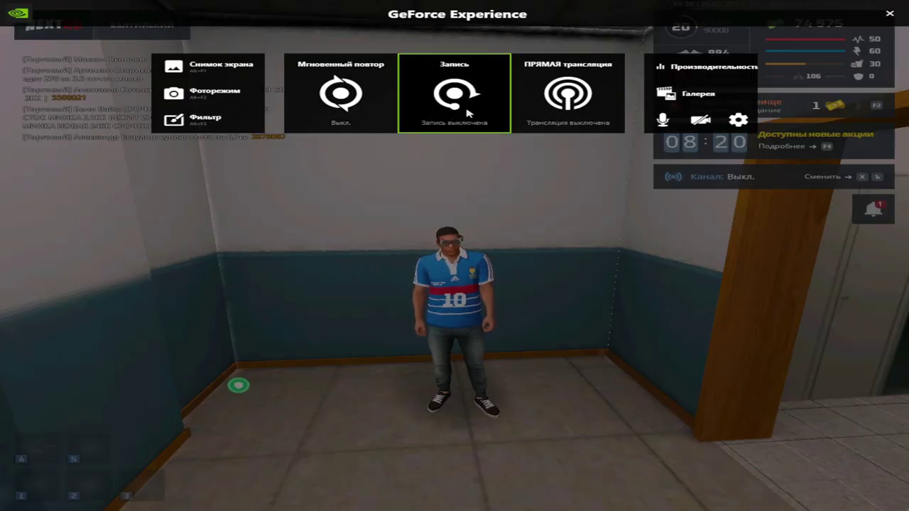
key("alt+z")
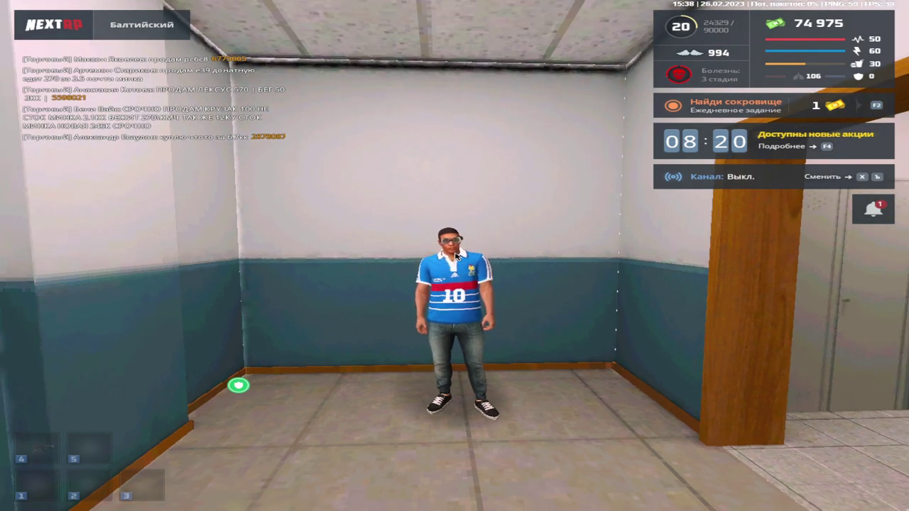
key("s")
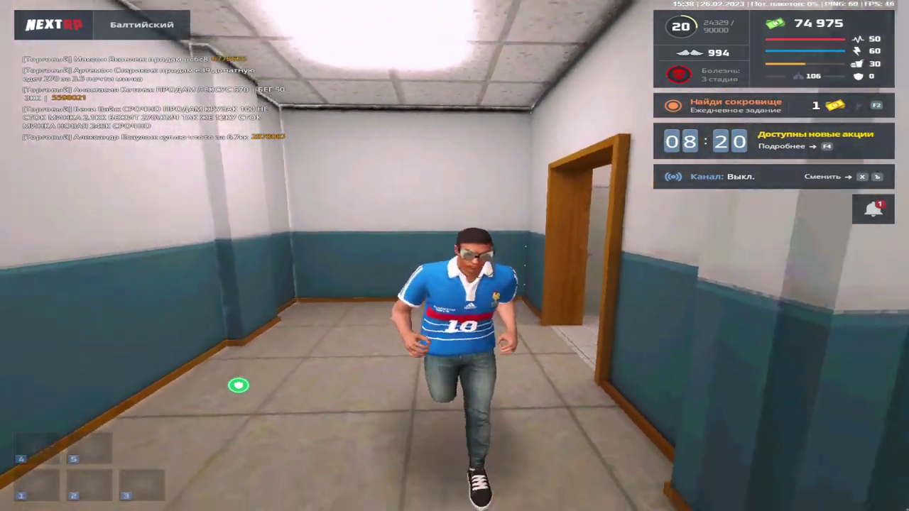
key("w")
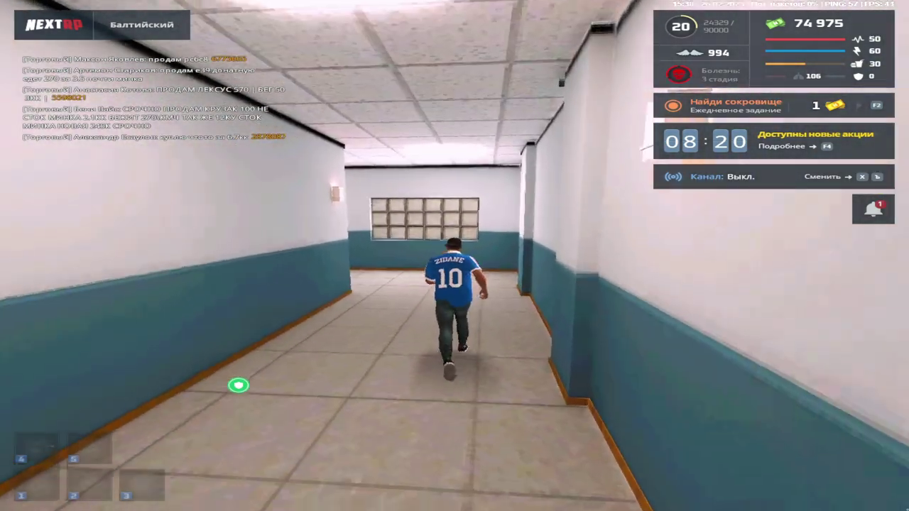